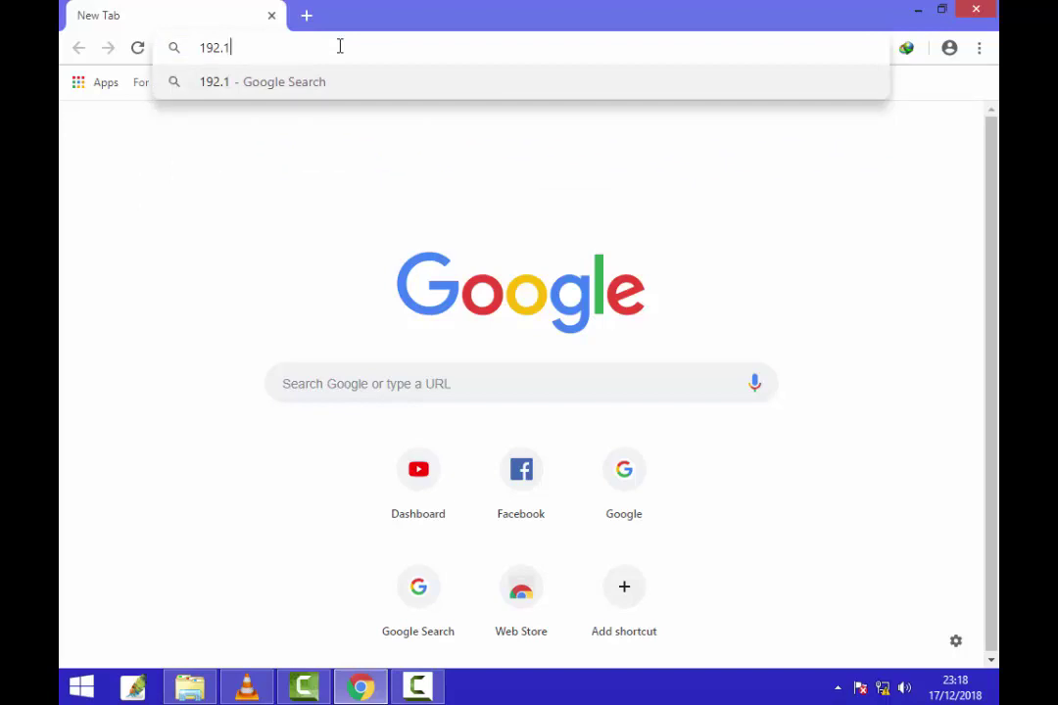
# Step: Load 192.168.10.1 in Chrome and sign in with the router's username and password
pyautogui.write('68.10.1')
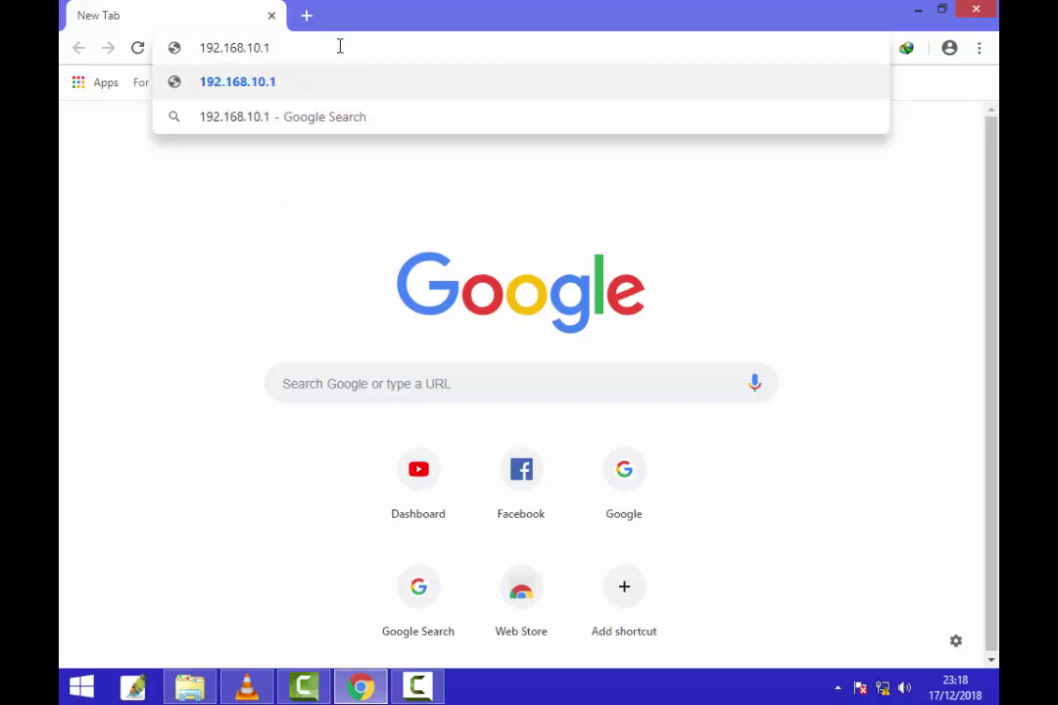
pyautogui.press('Return')
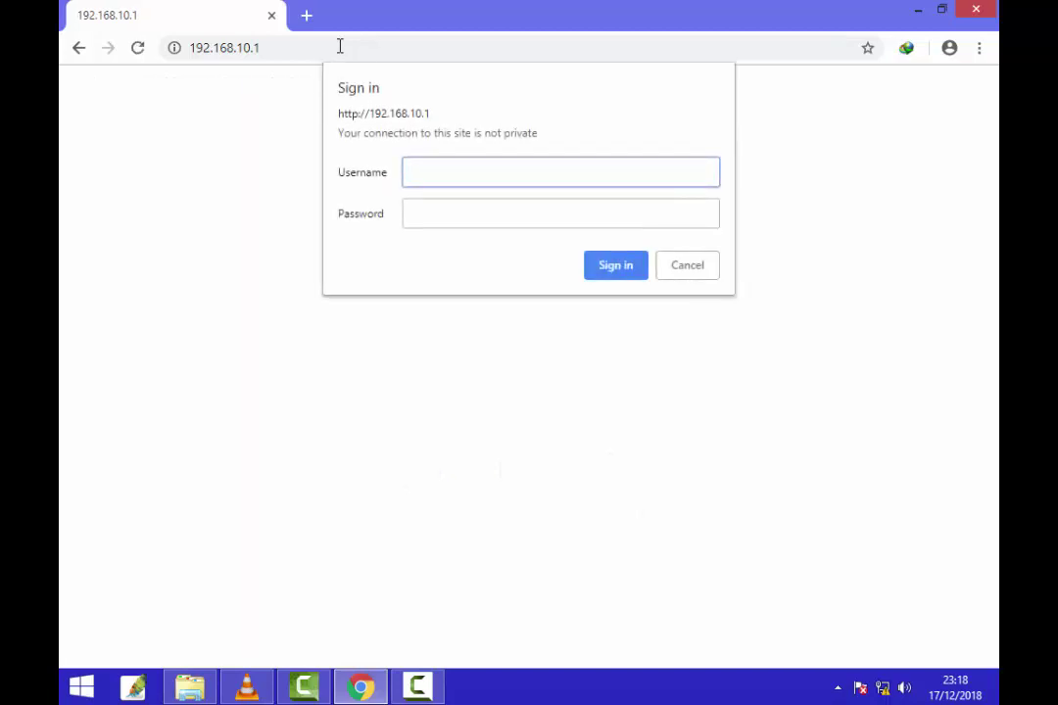
pyautogui.press('Tab')
pyautogui.click(483, 168)
pyautogui.click(447, 209)
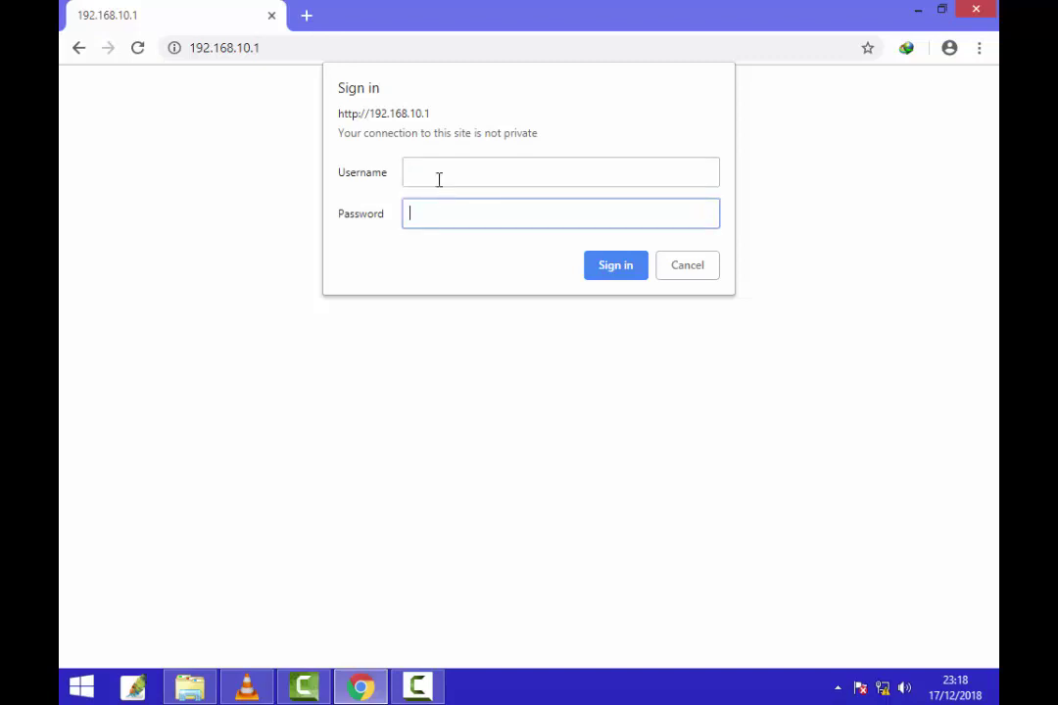
pyautogui.click(436, 173)
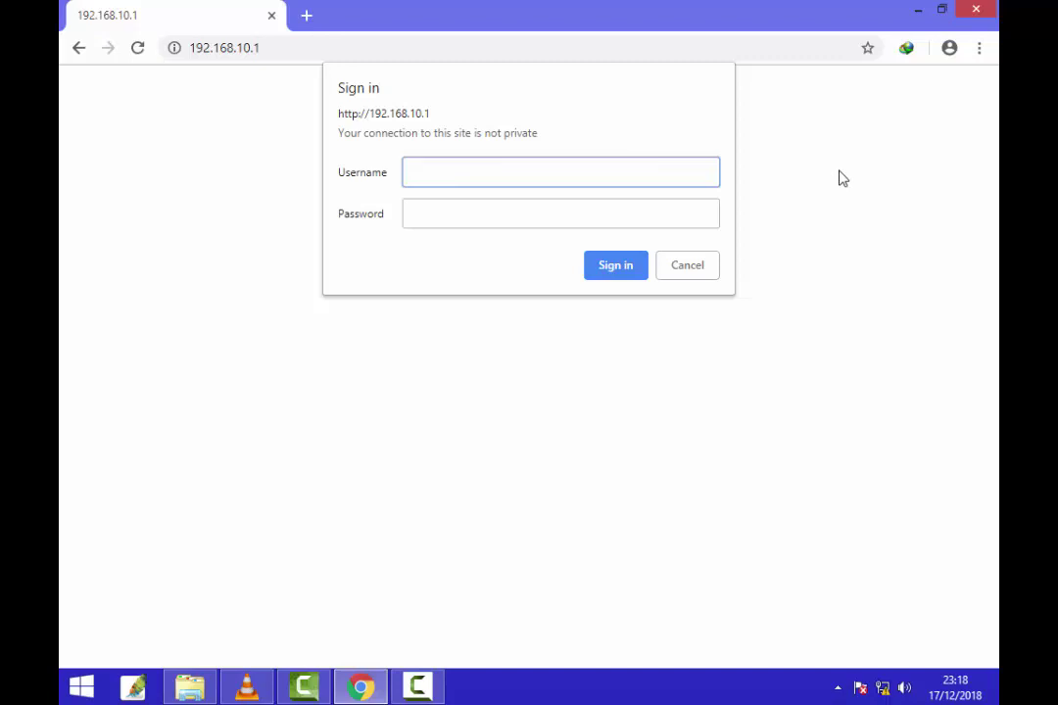
pyautogui.write('admin')
pyautogui.press('Tab')
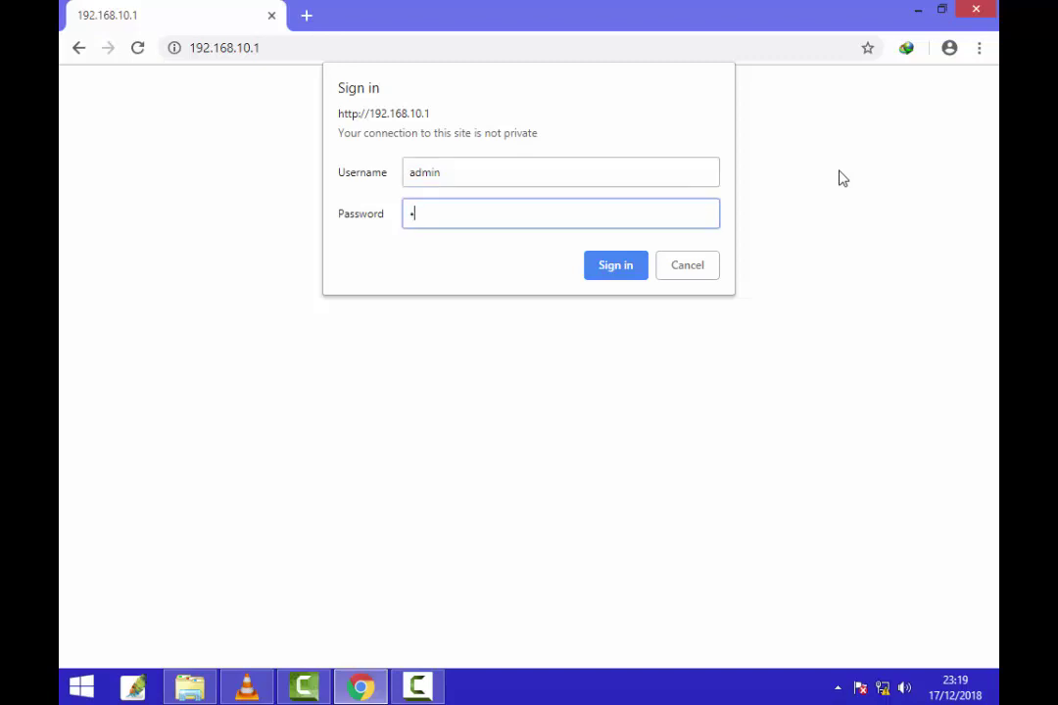
pyautogui.write('admin')
pyautogui.click(607, 272)
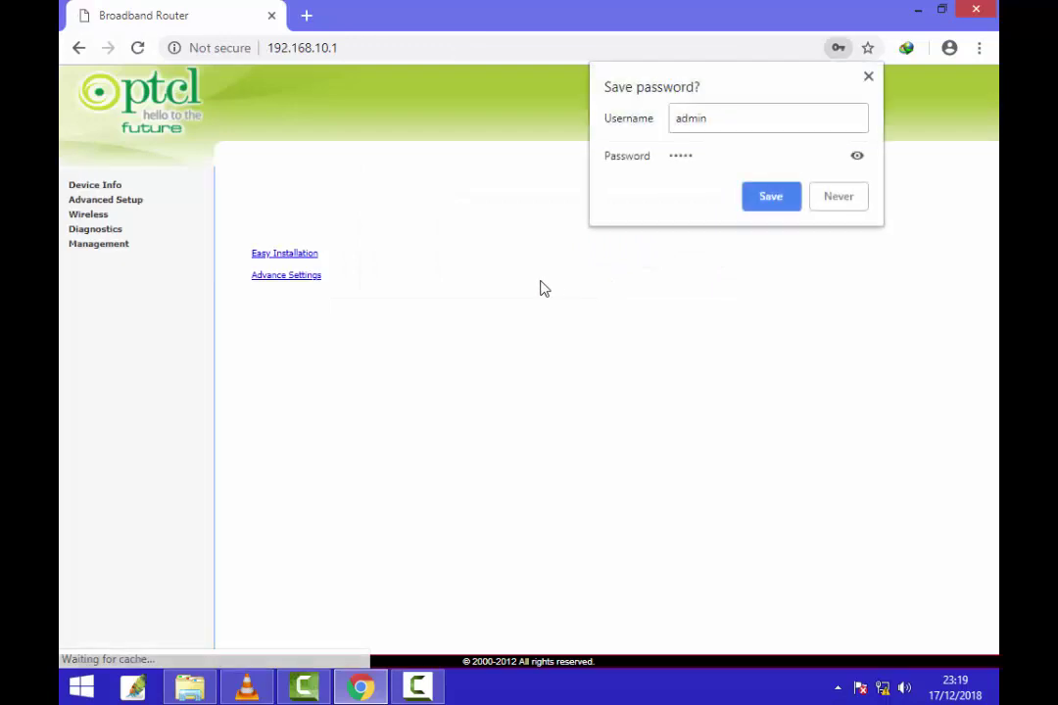
# Step: Decline saving the password, remove ppp0.1 under Advanced Setup > WAN Service, then choose Add
pyautogui.click(331, 167)
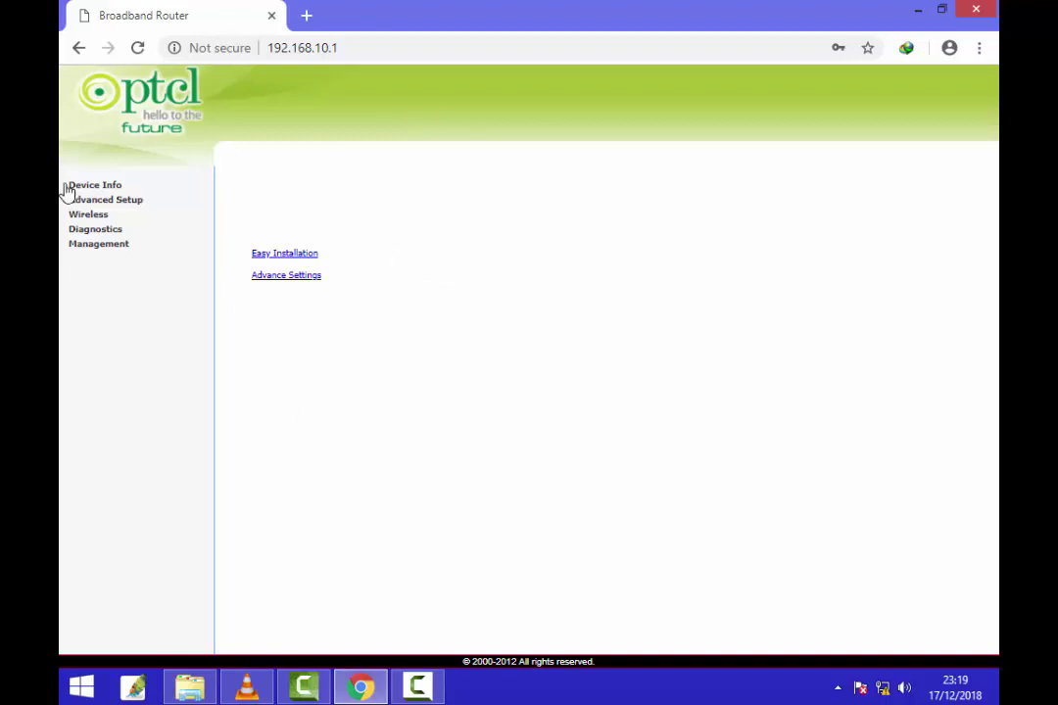
pyautogui.click(143, 200)
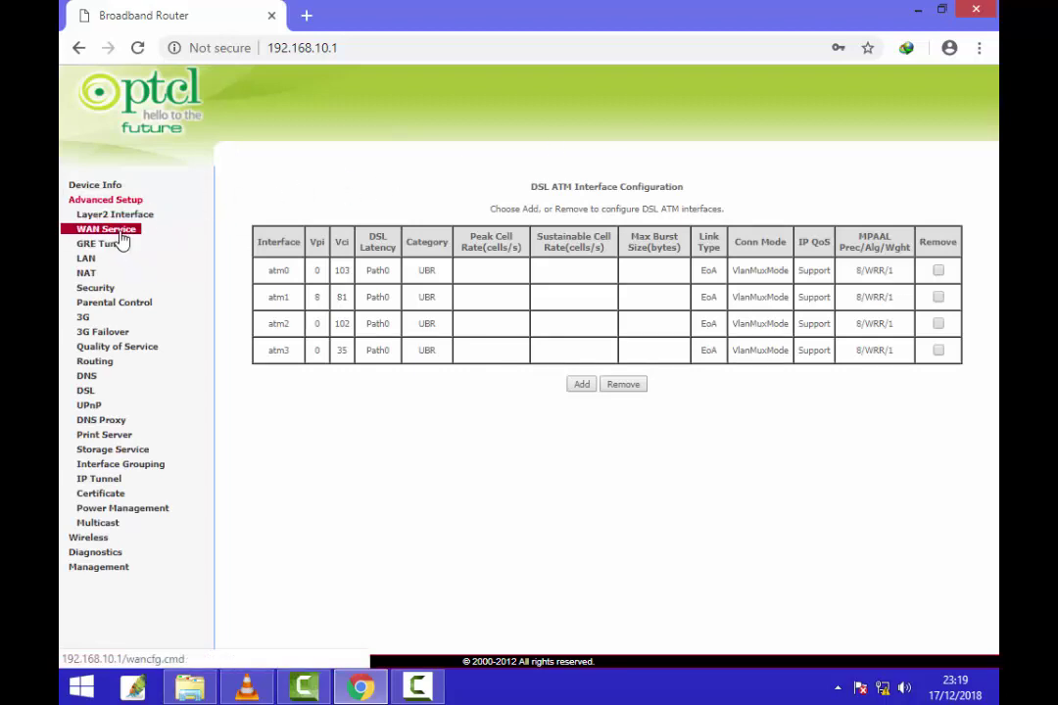
pyautogui.click(119, 235)
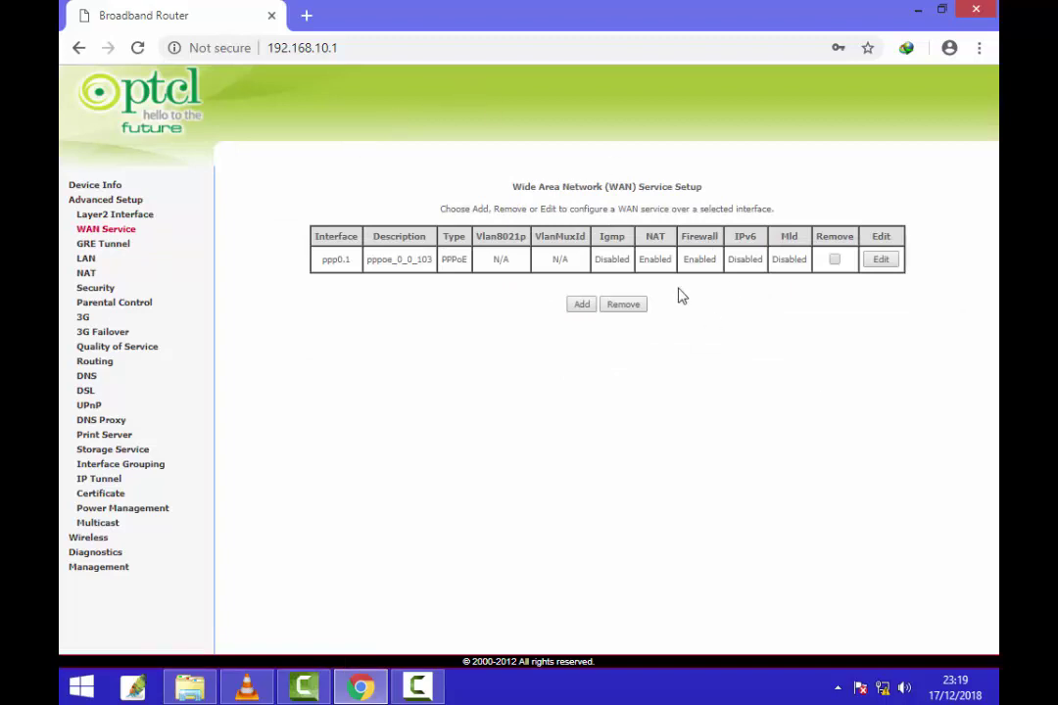
pyautogui.click(879, 262)
pyautogui.click(834, 260)
pyautogui.click(638, 305)
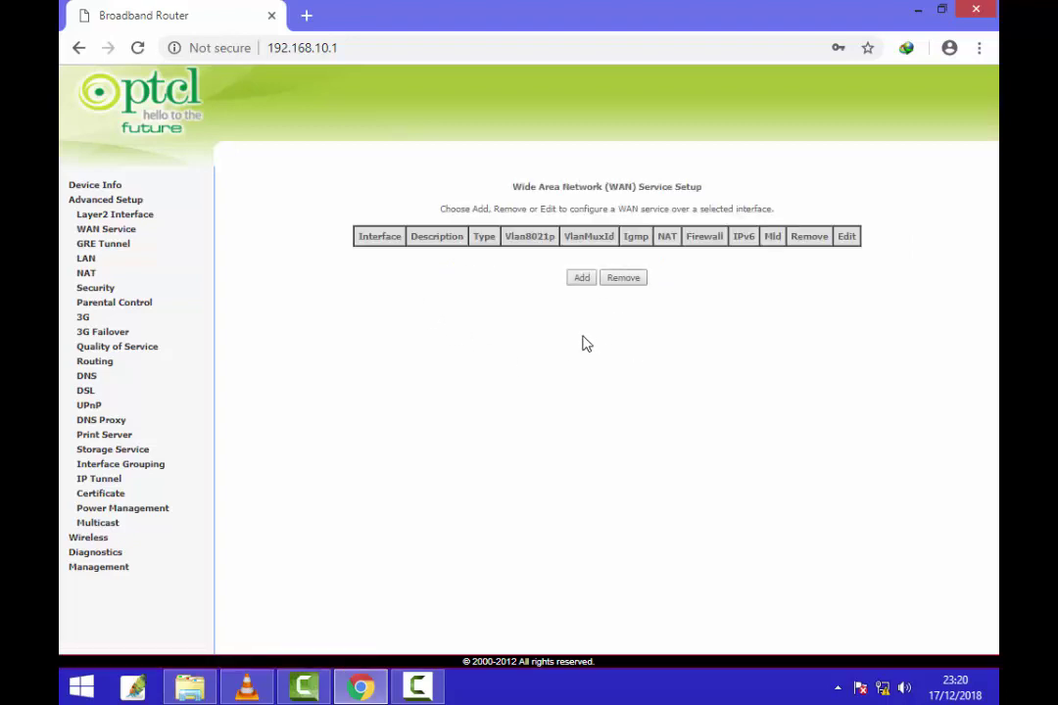
pyautogui.click(582, 278)
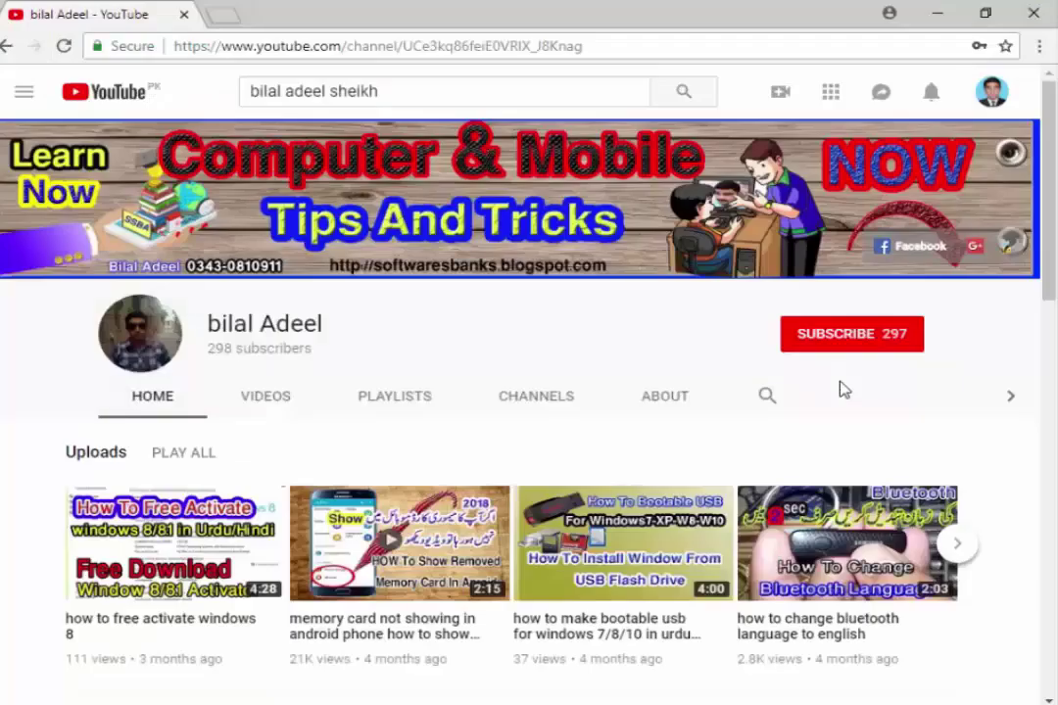
# Step: Subscribe to the tips channel with occasional bell notifications and check the notifications panel
pyautogui.click(871, 341)
pyautogui.click(908, 336)
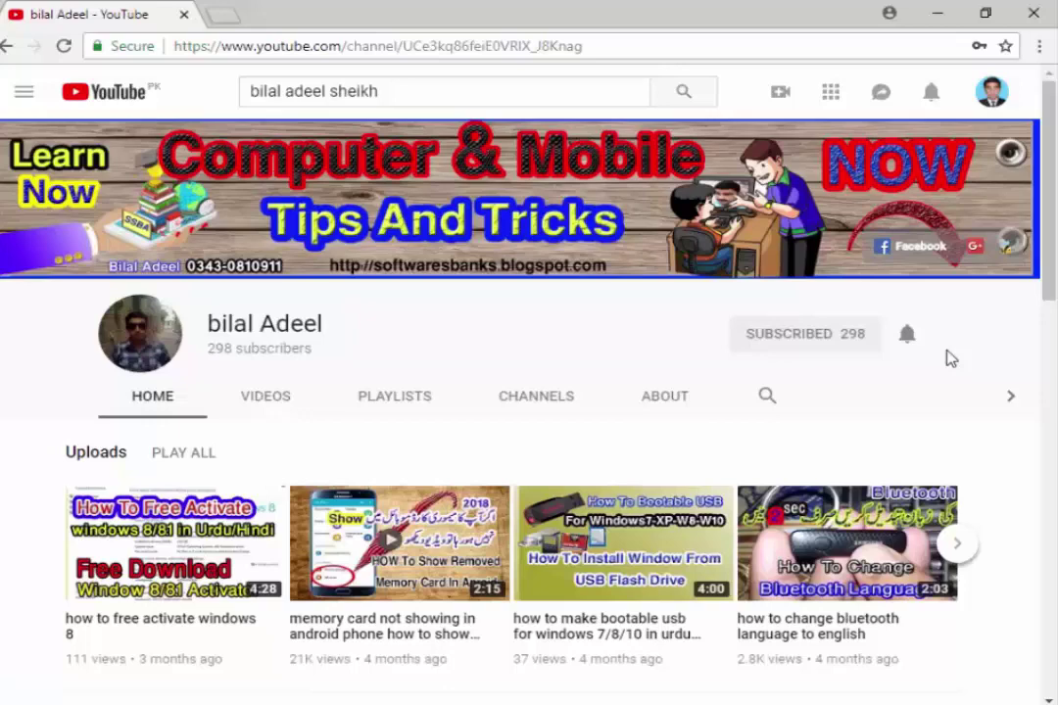
pyautogui.click(933, 94)
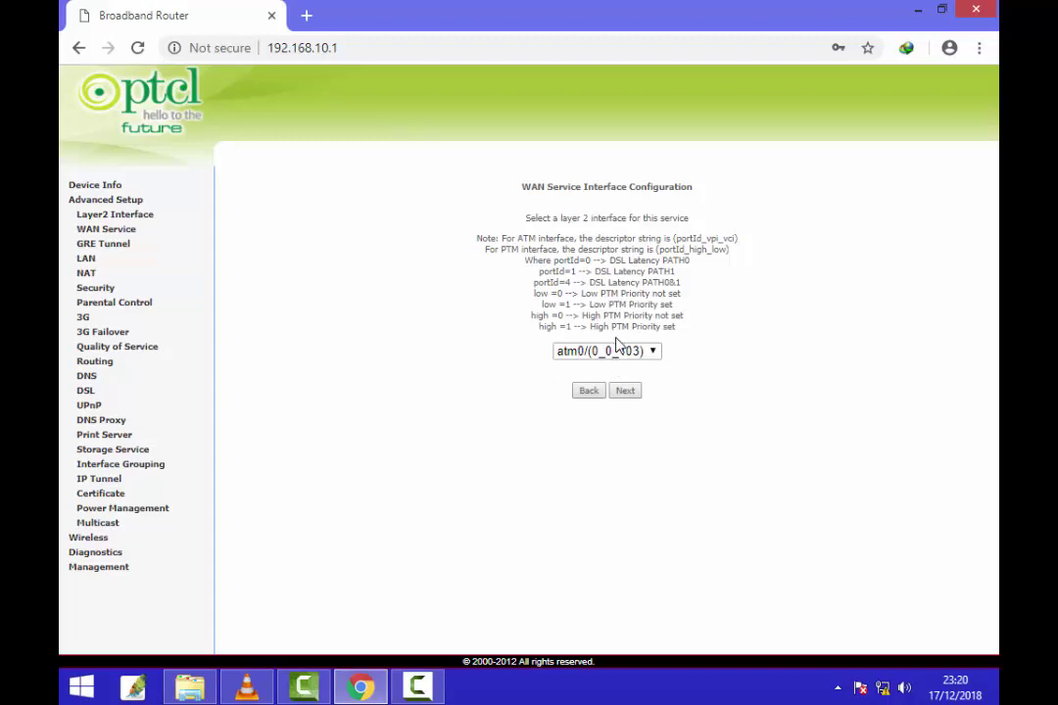
# Step: Choose atm0/(0_0_103) as the layer 2 interface for the new service
pyautogui.click(652, 353)
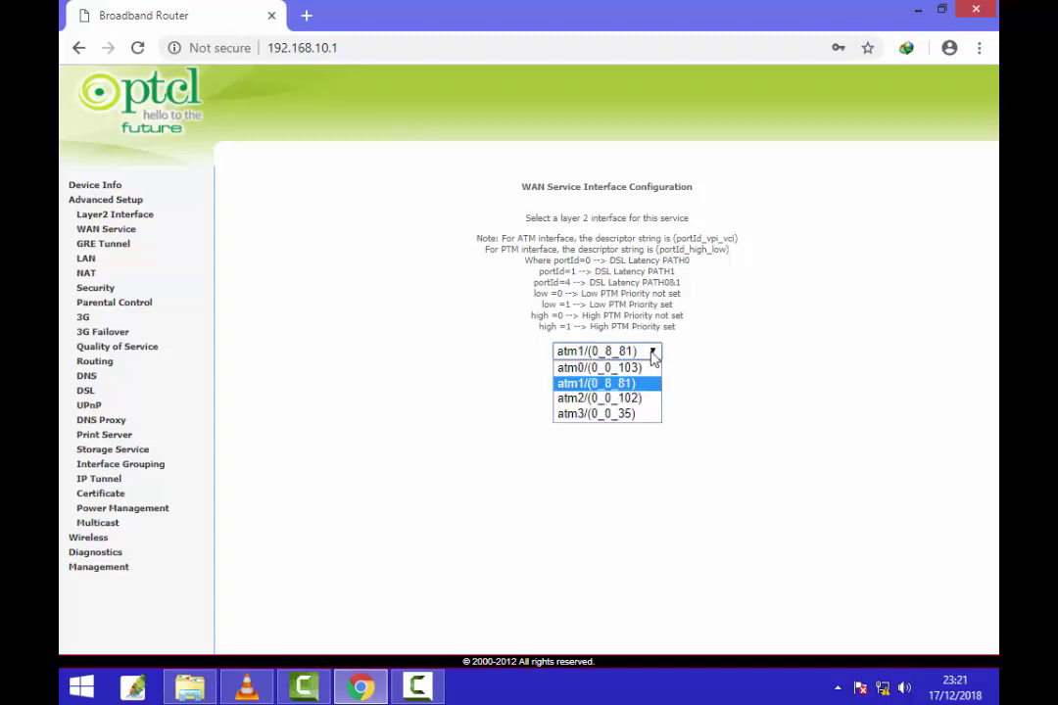
pyautogui.press('Down')
pyautogui.press('Up')
pyautogui.press('Down')
pyautogui.press('Up')
pyautogui.press('Down')
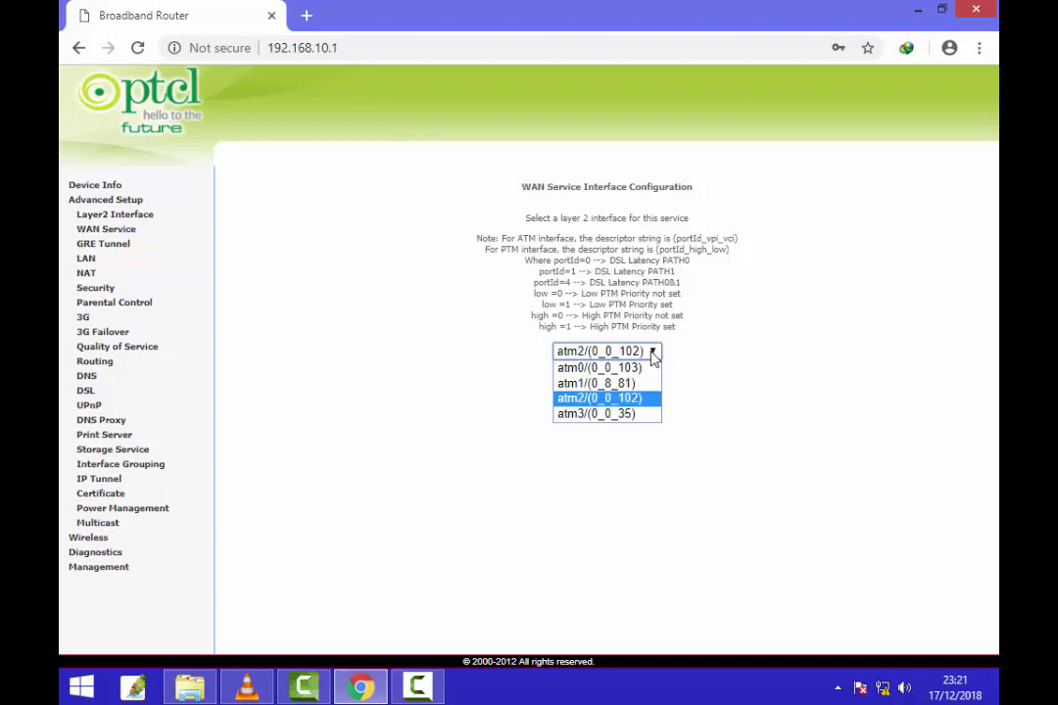
pyautogui.press('Down')
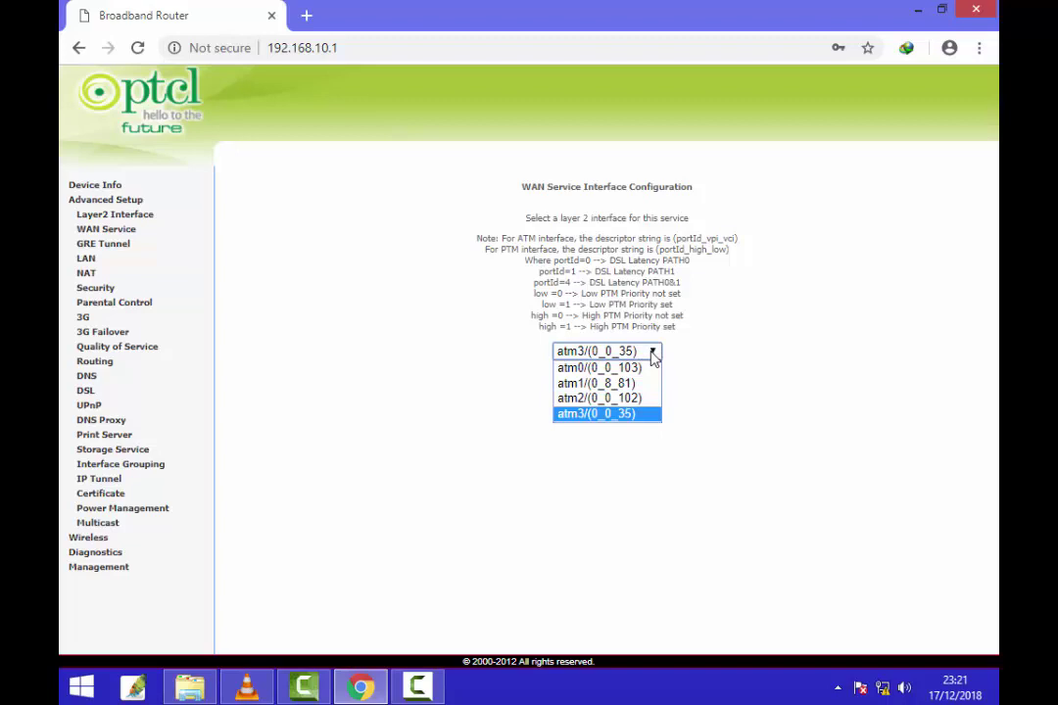
pyautogui.press('Home')
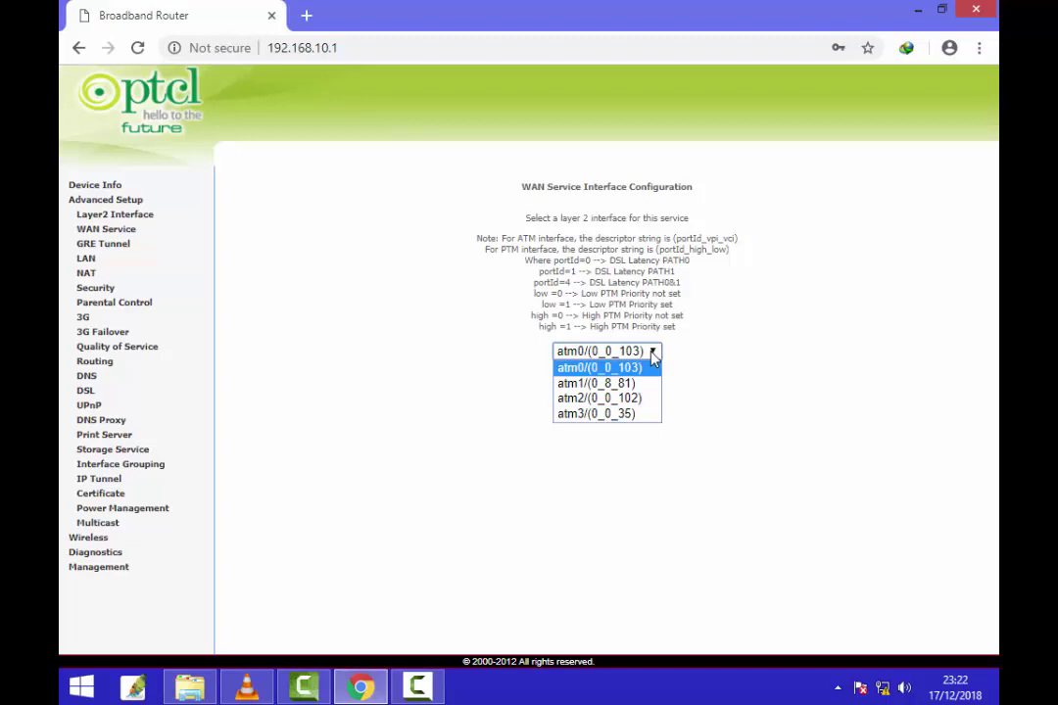
pyautogui.click(653, 358)
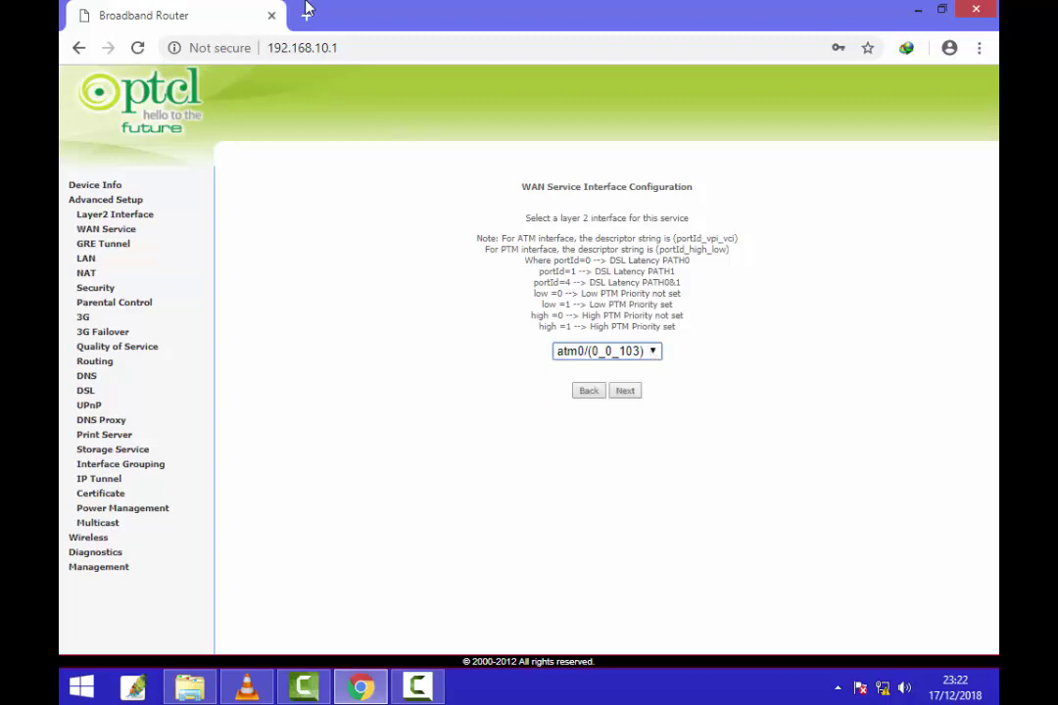
# Step: Keep PPPoE with description pppoe_0_0_103 and continue to the PPP login settings
pyautogui.click(625, 391)
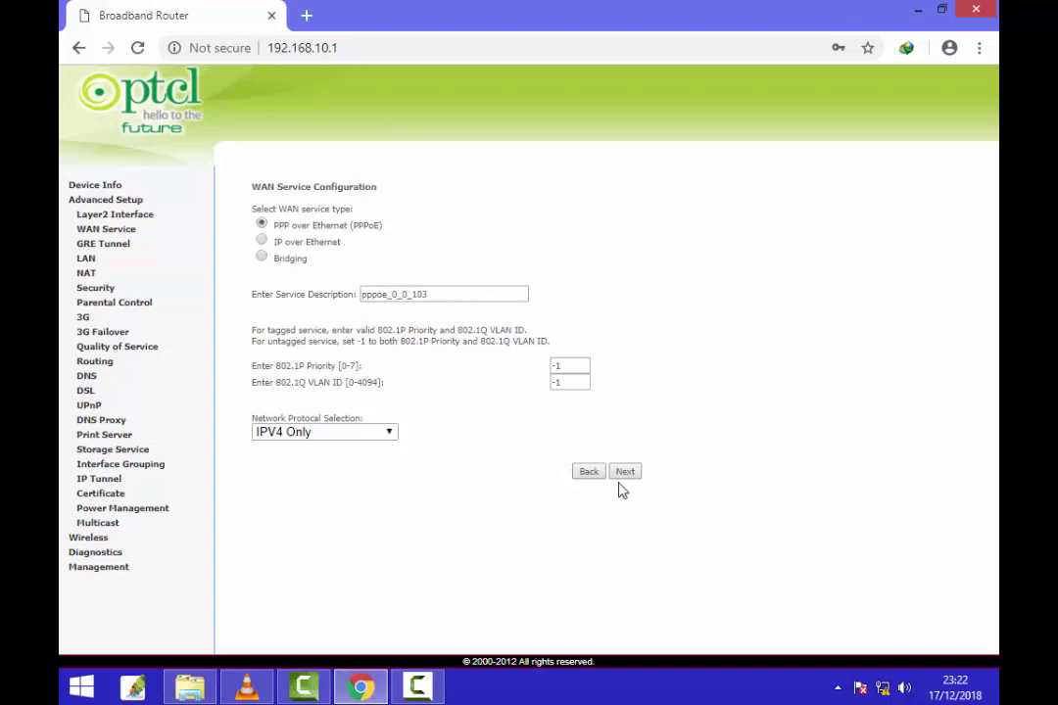
pyautogui.click(465, 295)
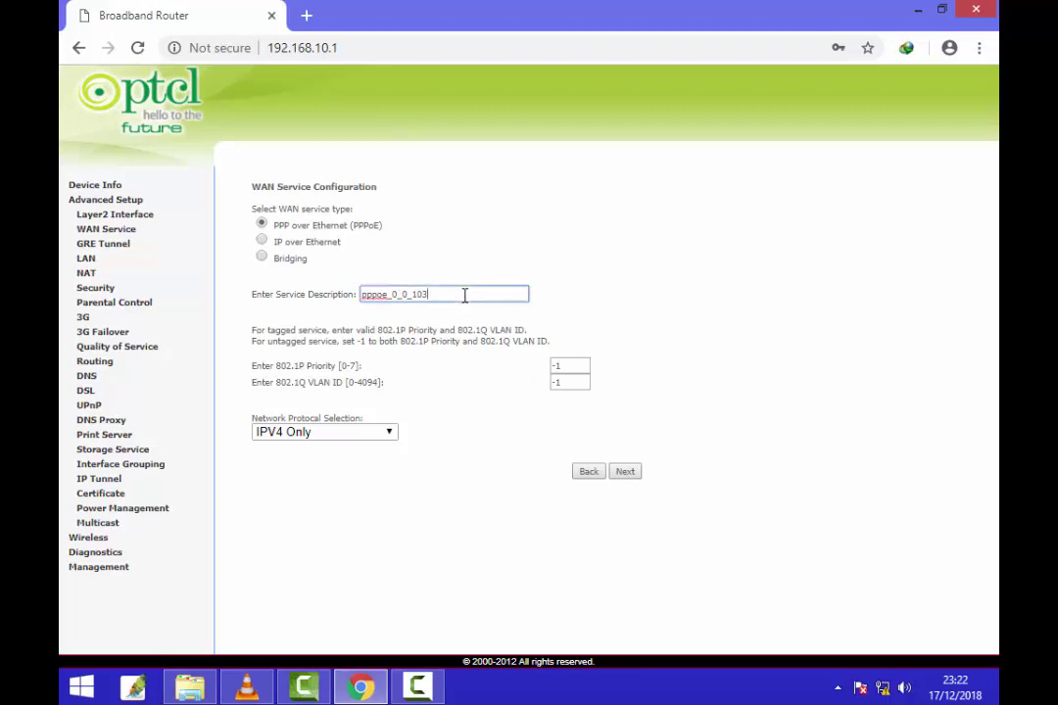
pyautogui.click(627, 472)
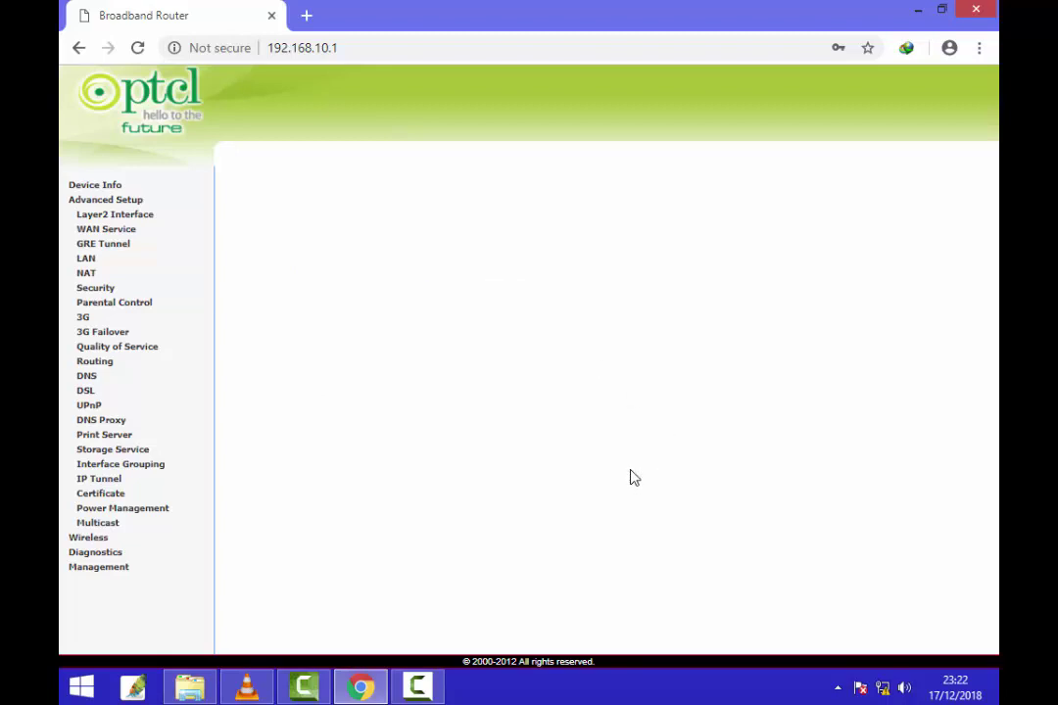
# Step: Enter the PPP username and password for the new connection
pyautogui.click(427, 267)
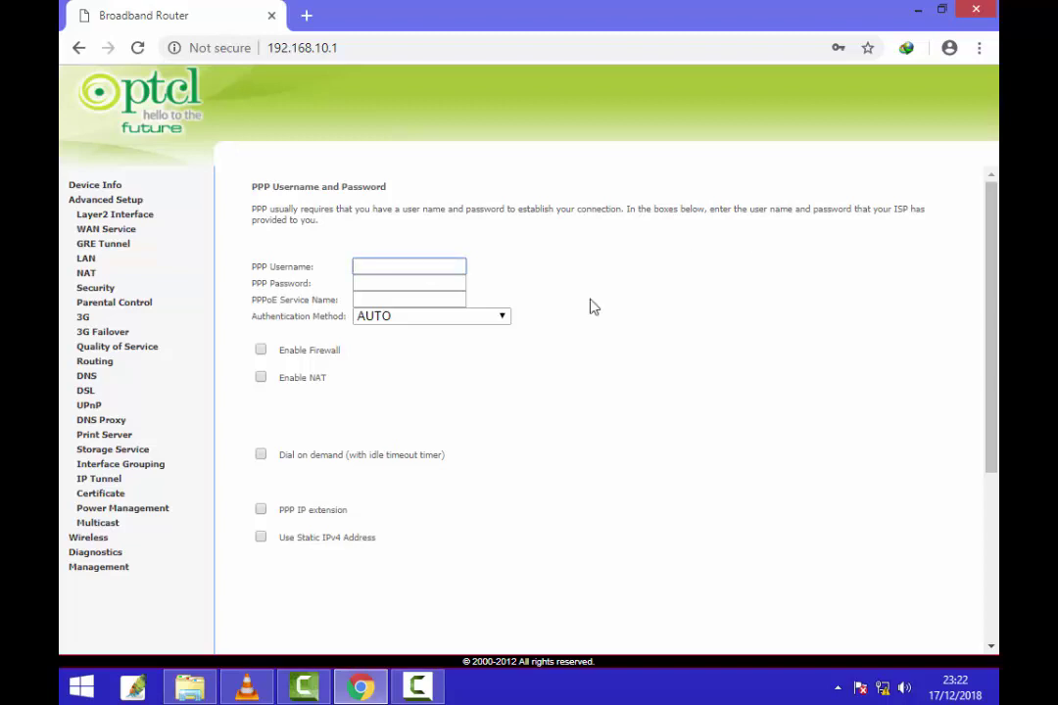
pyautogui.click(380, 283)
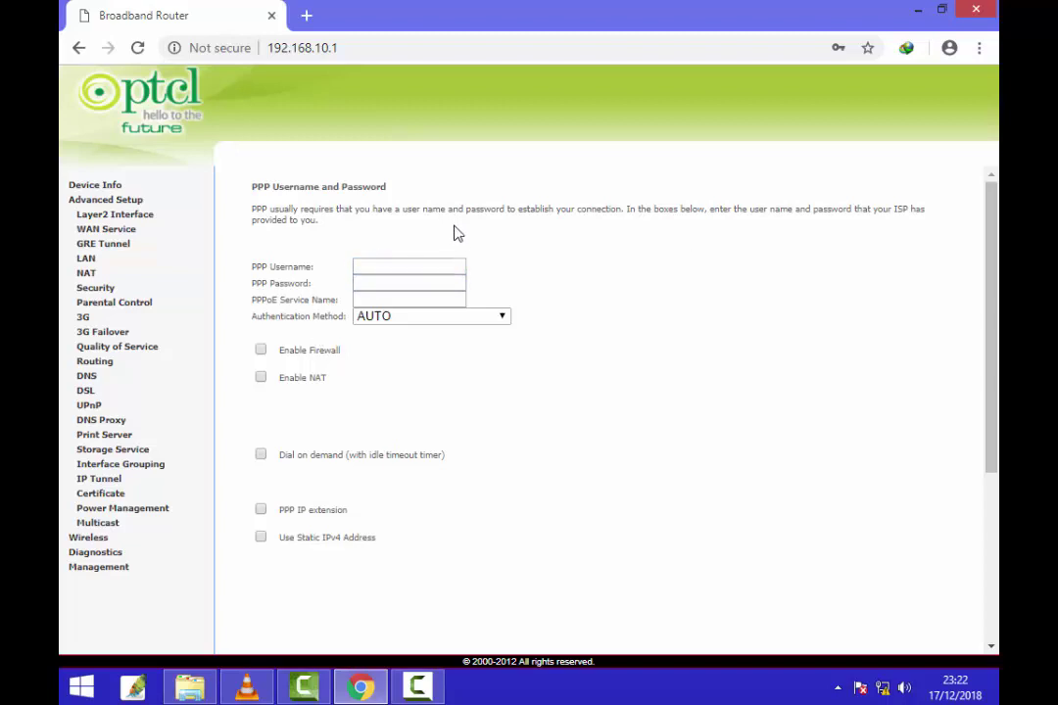
pyautogui.click(402, 264)
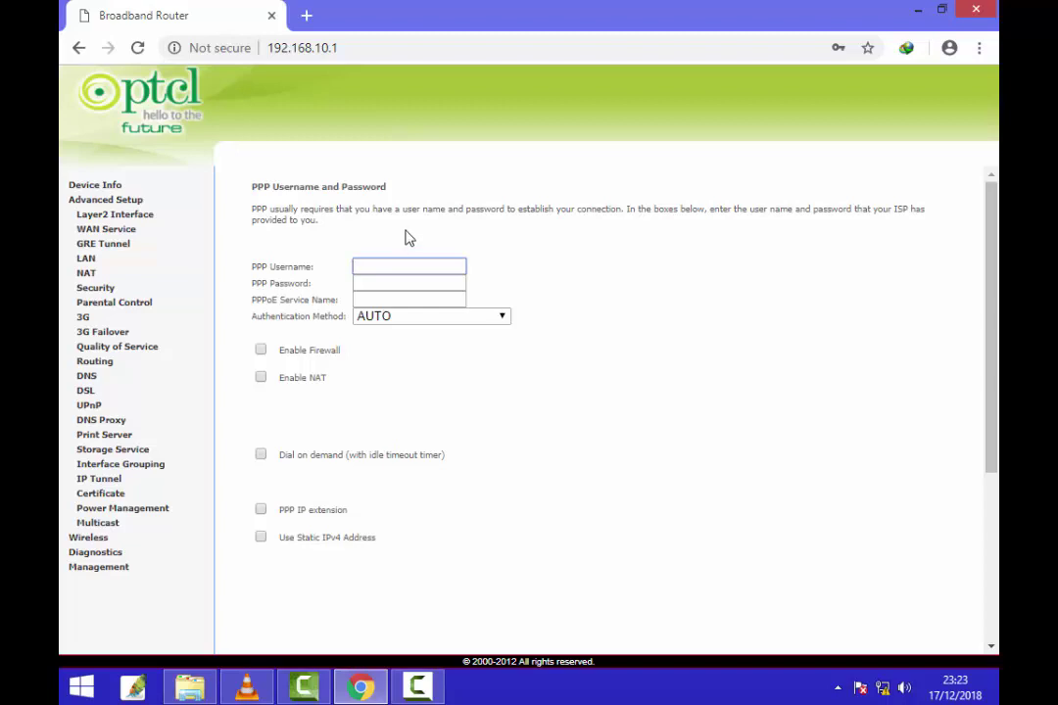
pyautogui.scroll(-3, 997, 423)
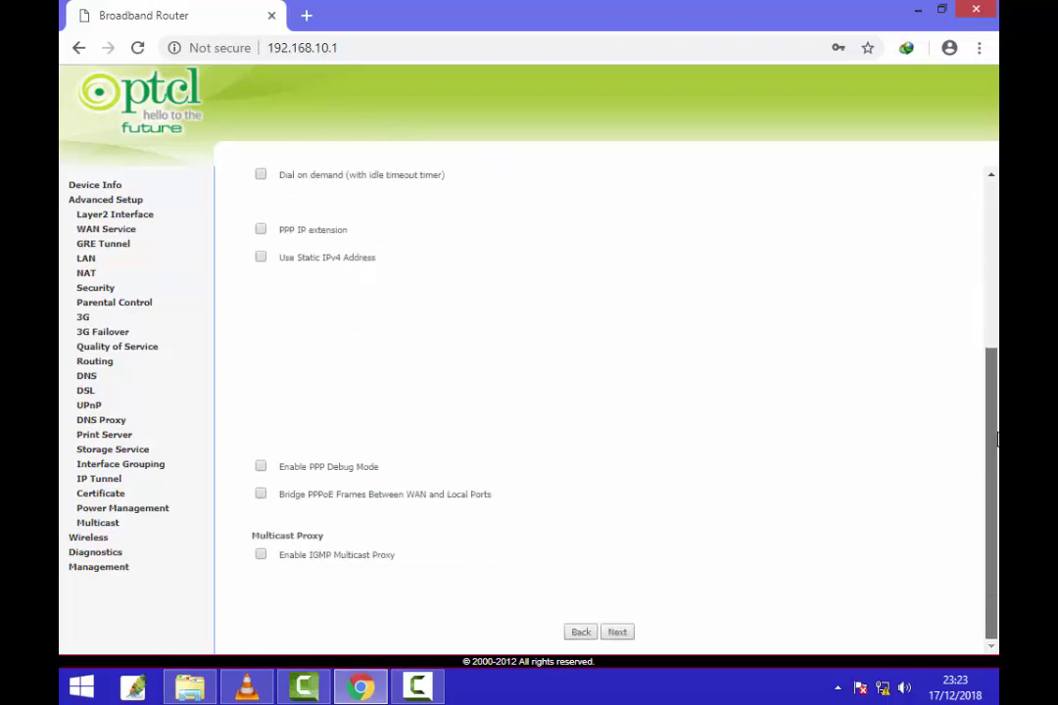
pyautogui.moveTo(997, 440); pyautogui.dragTo(964, 184)
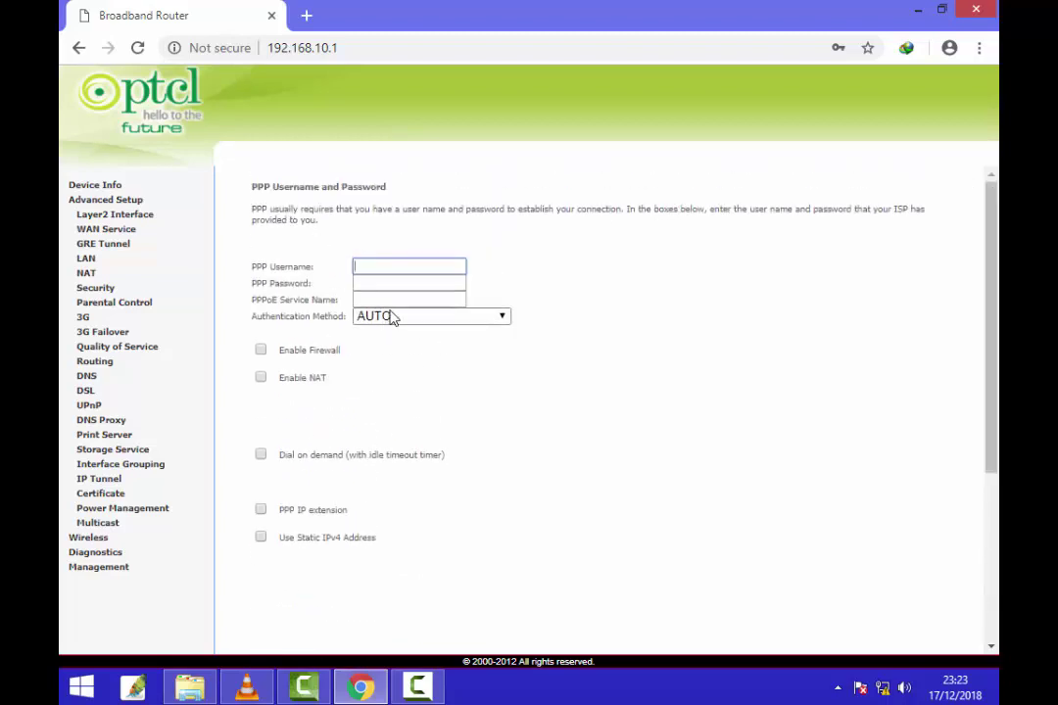
pyautogui.scroll(-3, 997, 474)
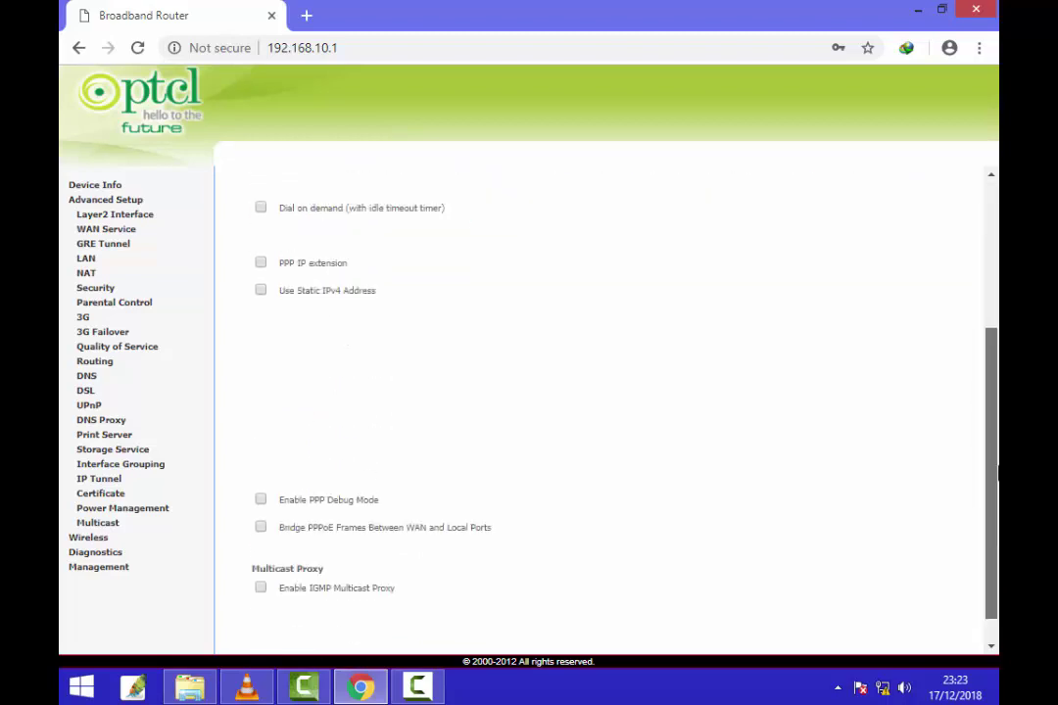
pyautogui.scroll(-1, 997, 474)
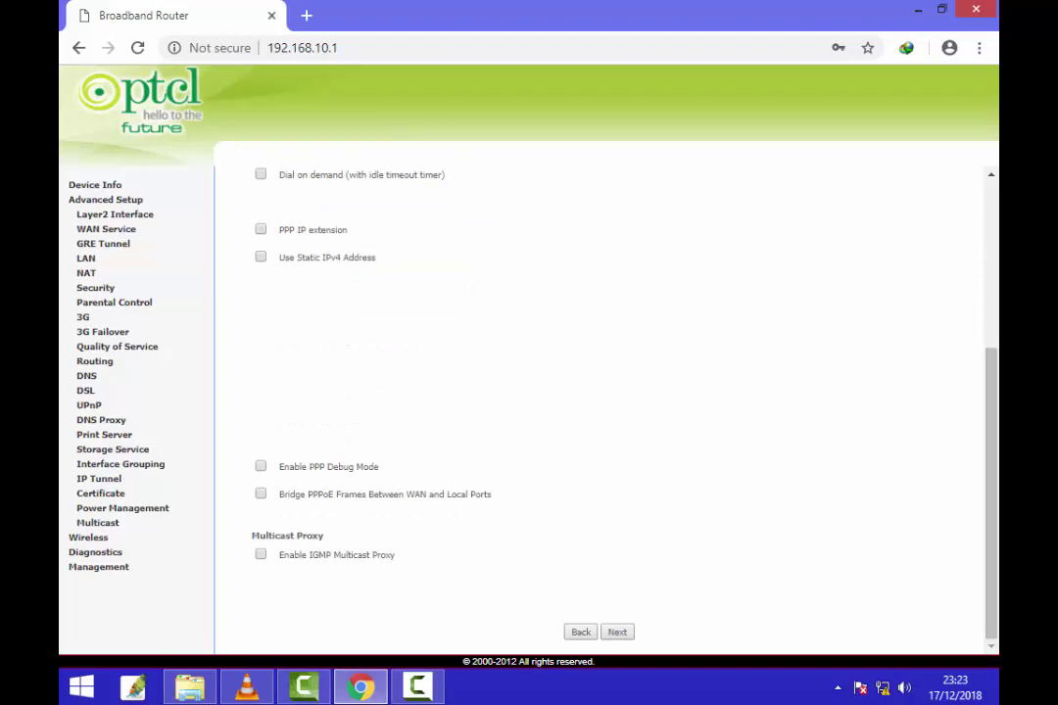
pyautogui.scroll(5, 954, 295)
pyautogui.click(388, 266)
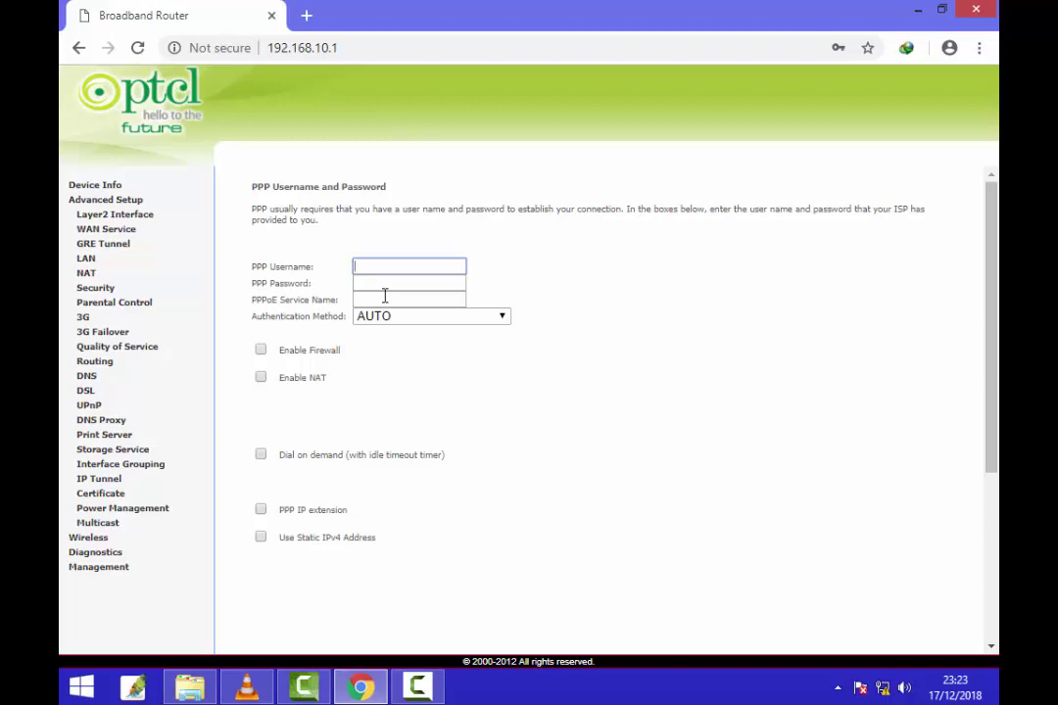
pyautogui.write('3')
pyautogui.press('Tab')
pyautogui.write('******')
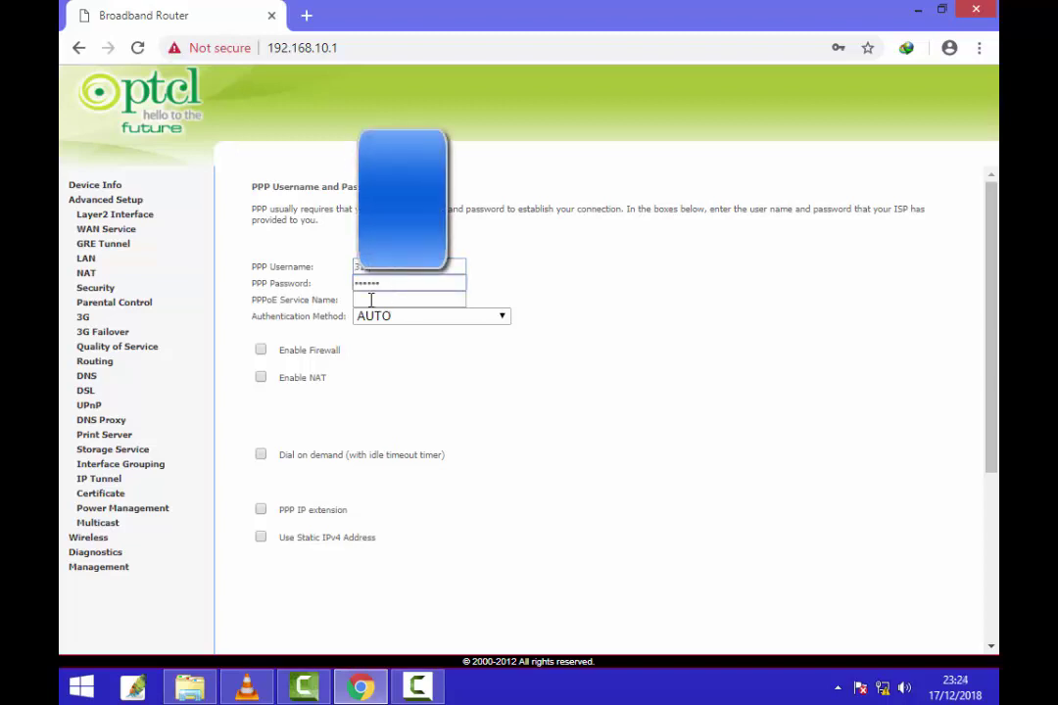
pyautogui.moveTo(997, 234)
pyautogui.mouseDown()
pyautogui.moveTo(997, 384)
pyautogui.moveTo(997, 233)
pyautogui.mouseUp()
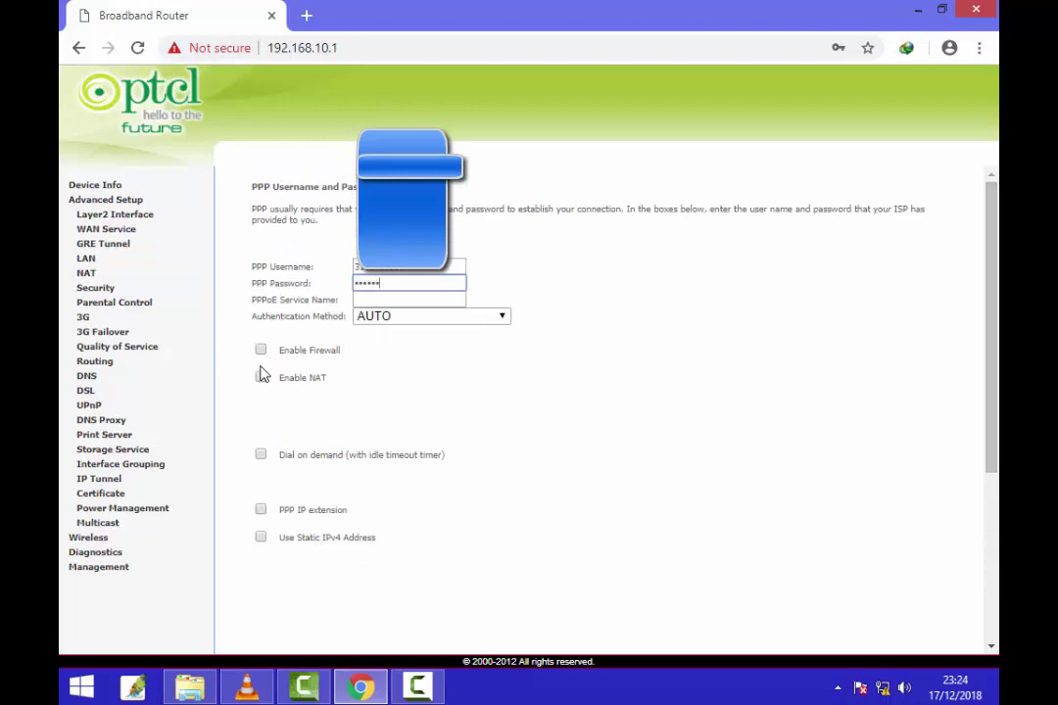
# Step: Enable Firewall and NAT, then continue to the default gateway settings
pyautogui.click(260, 350)
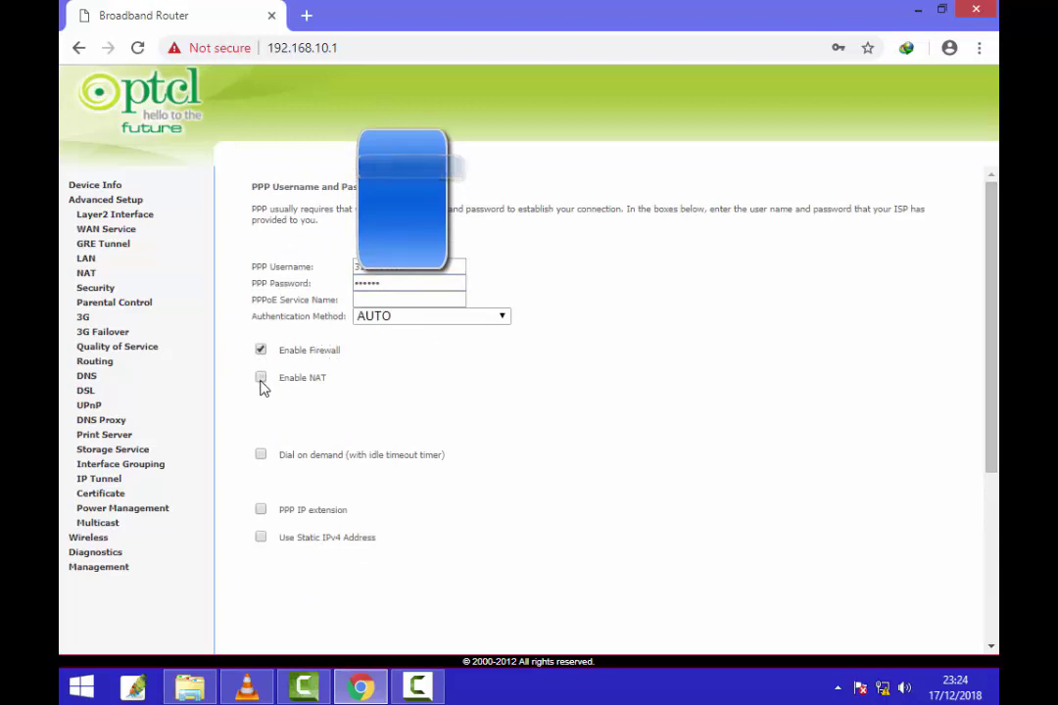
pyautogui.click(262, 382)
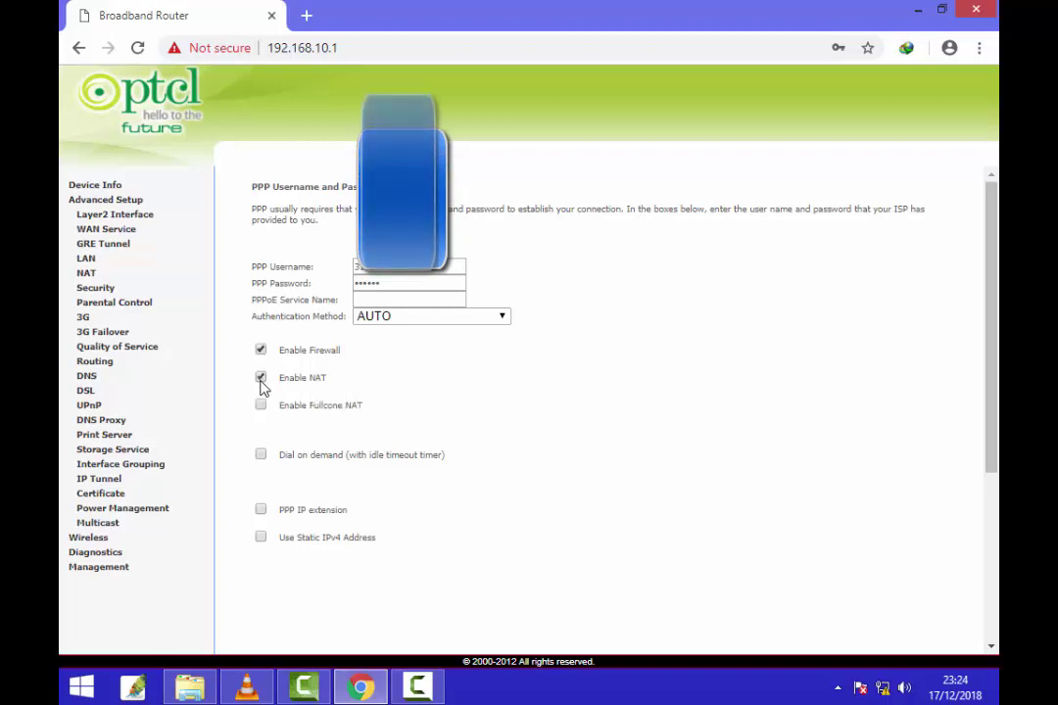
pyautogui.scroll(-5, 995, 529)
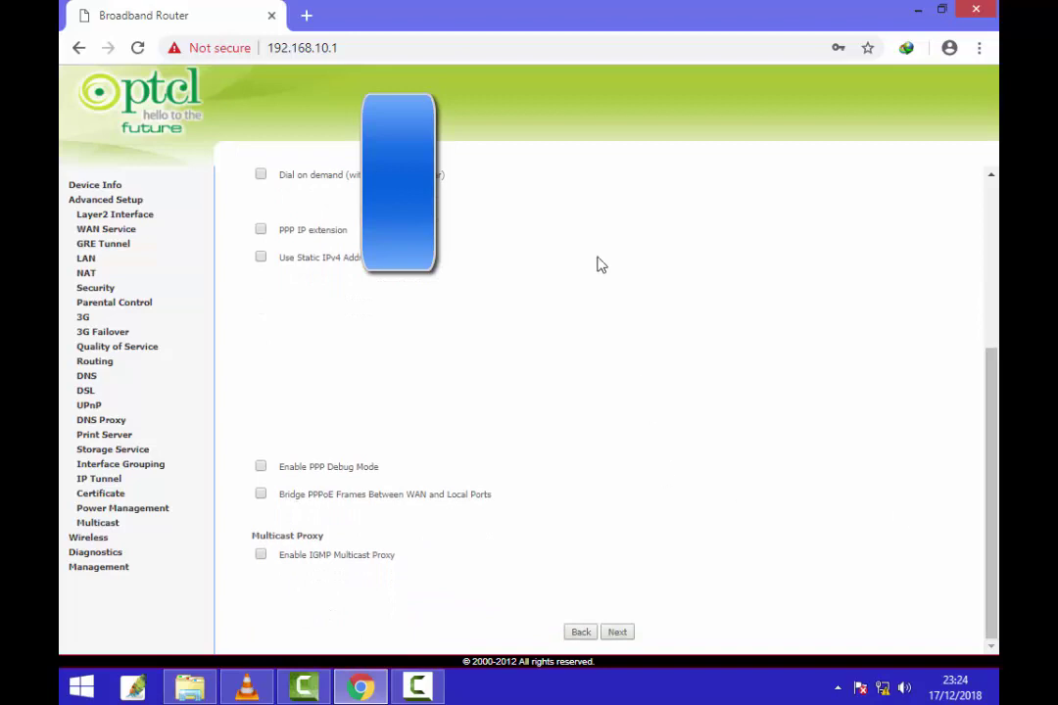
pyautogui.scroll(2, 995, 451)
pyautogui.scroll(-2, 995, 451)
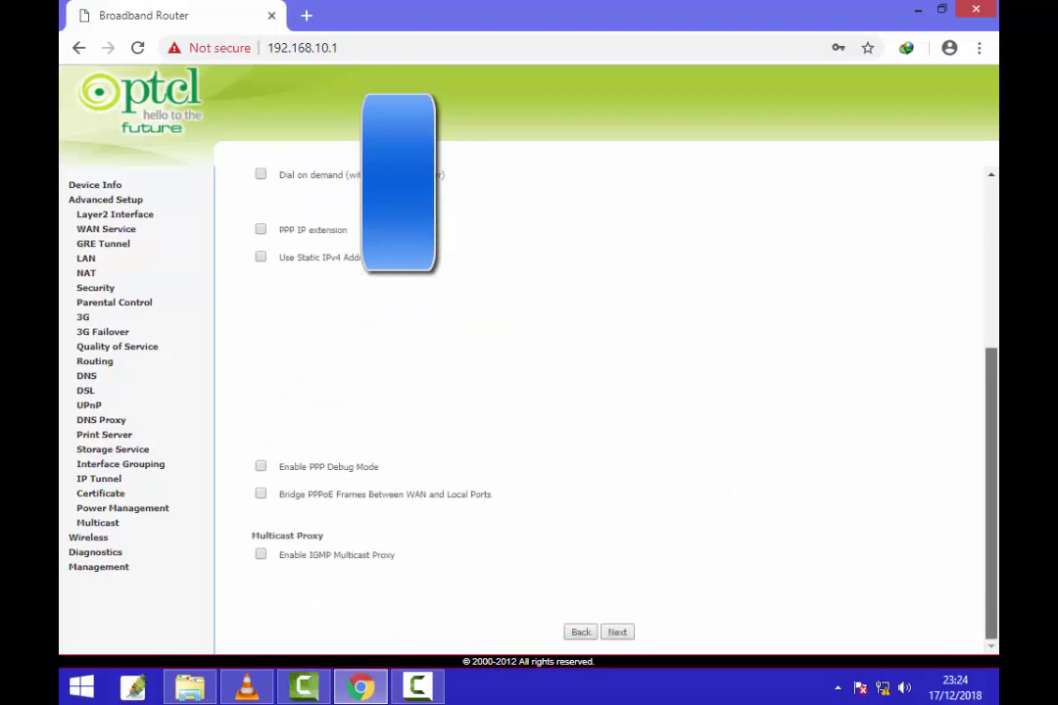
pyautogui.scroll(3, 995, 370)
pyautogui.scroll(-4, 608, 401)
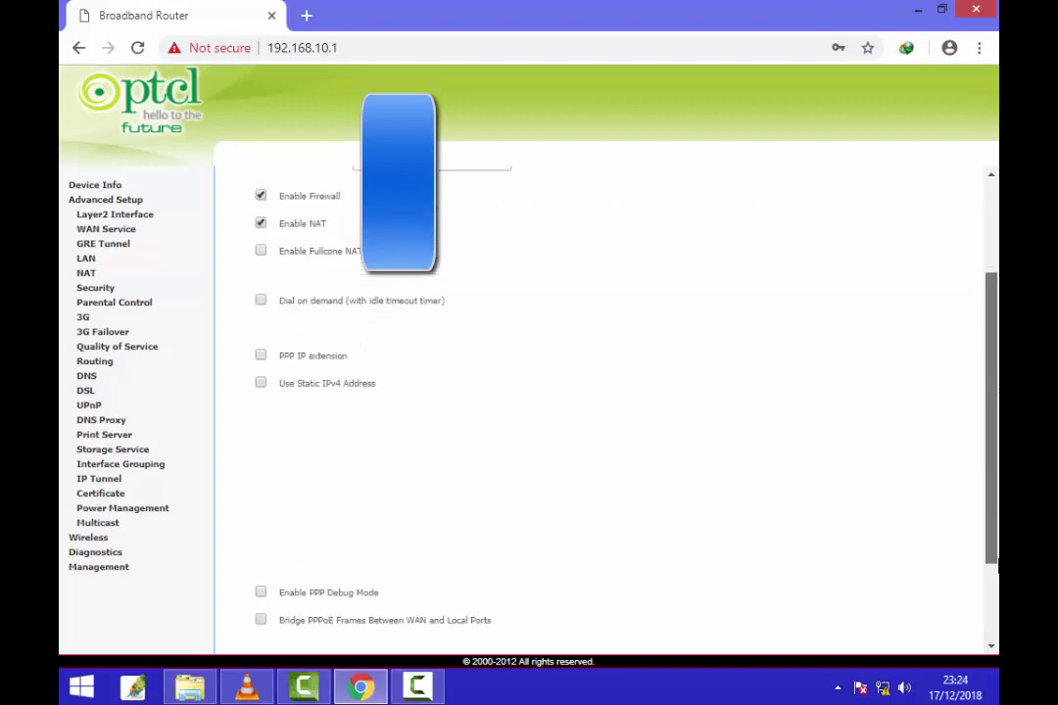
pyautogui.scroll(3, 603, 392)
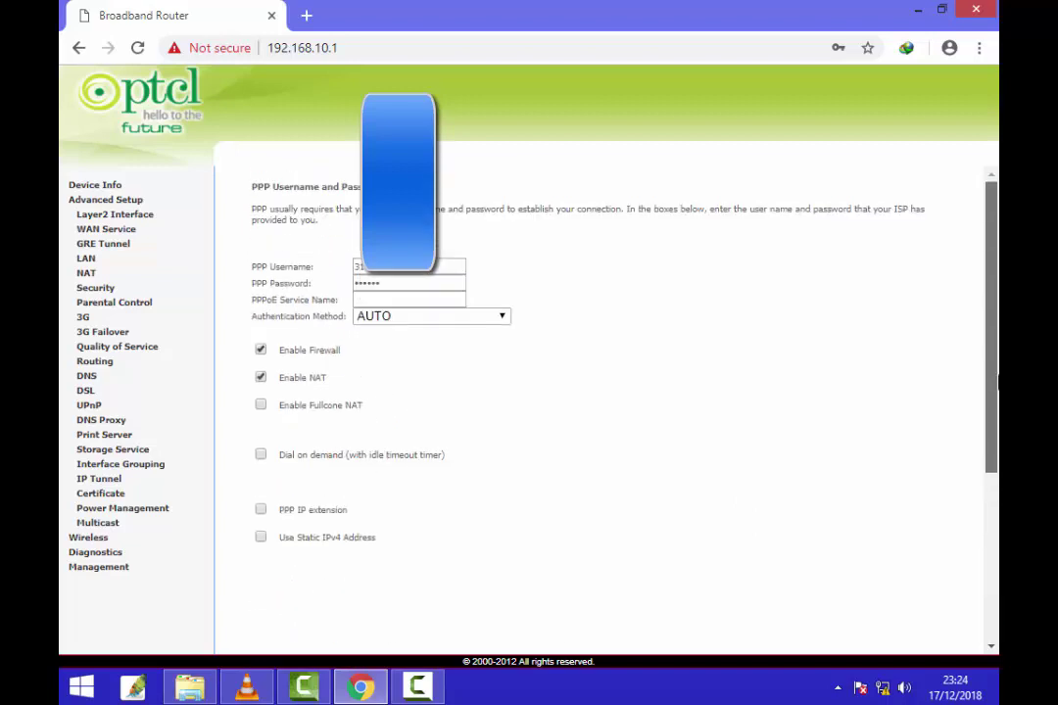
pyautogui.scroll(-3, 603, 392)
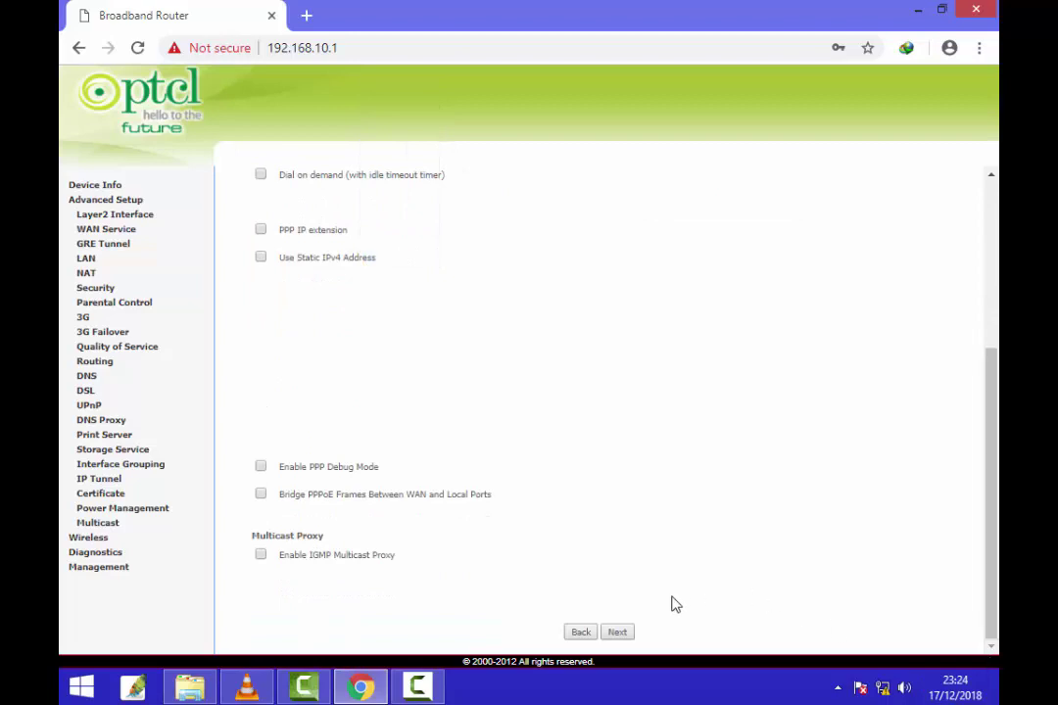
pyautogui.click(617, 633)
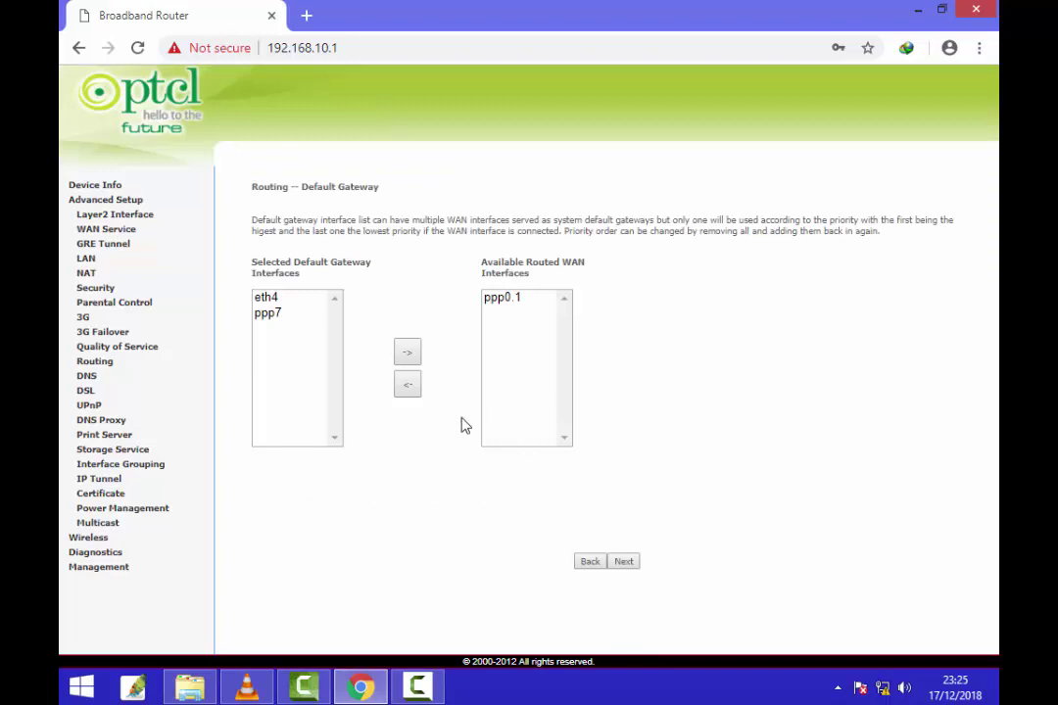
# Step: Leave the default gateway interface lists unchanged and proceed to the WAN Setup Summary
pyautogui.moveTo(250, 216); pyautogui.dragTo(608, 334)
pyautogui.click(633, 471)
pyautogui.moveTo(614, 507); pyautogui.dragTo(307, 243)
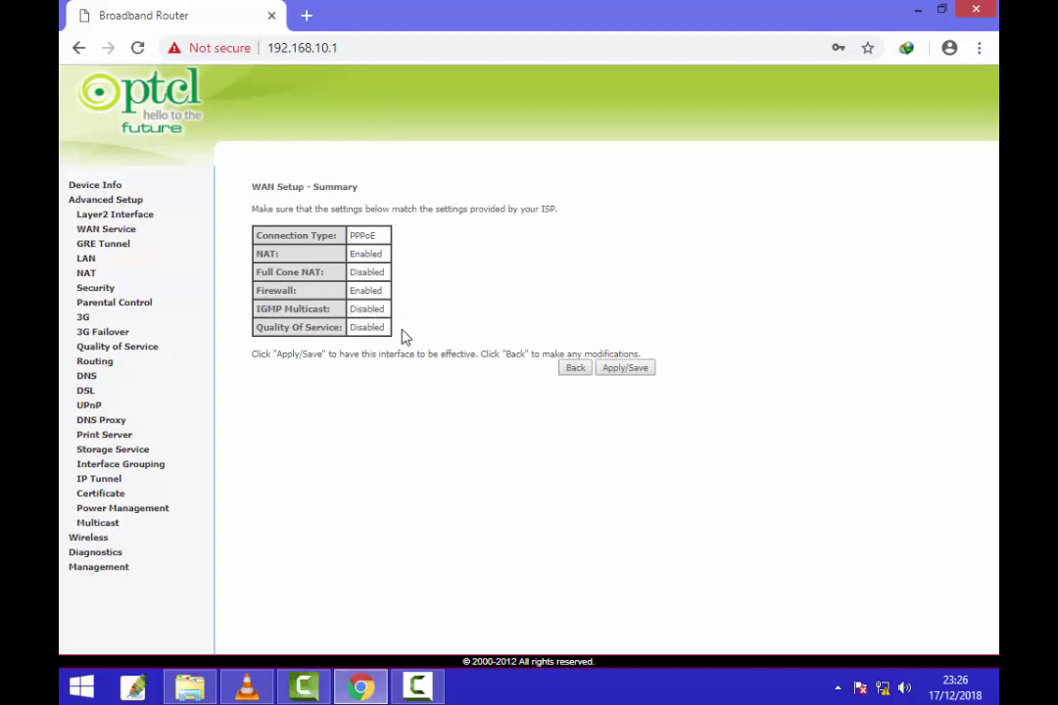
# Step: Check the Full Cone NAT and QoS statuses in the summary, then Apply/Save the service
pyautogui.moveTo(402, 336); pyautogui.dragTo(382, 233)
pyautogui.click(410, 267)
pyautogui.doubleClick(356, 273)
pyautogui.click(272, 385)
pyautogui.doubleClick(370, 328)
pyautogui.click(431, 326)
pyautogui.click(626, 368)
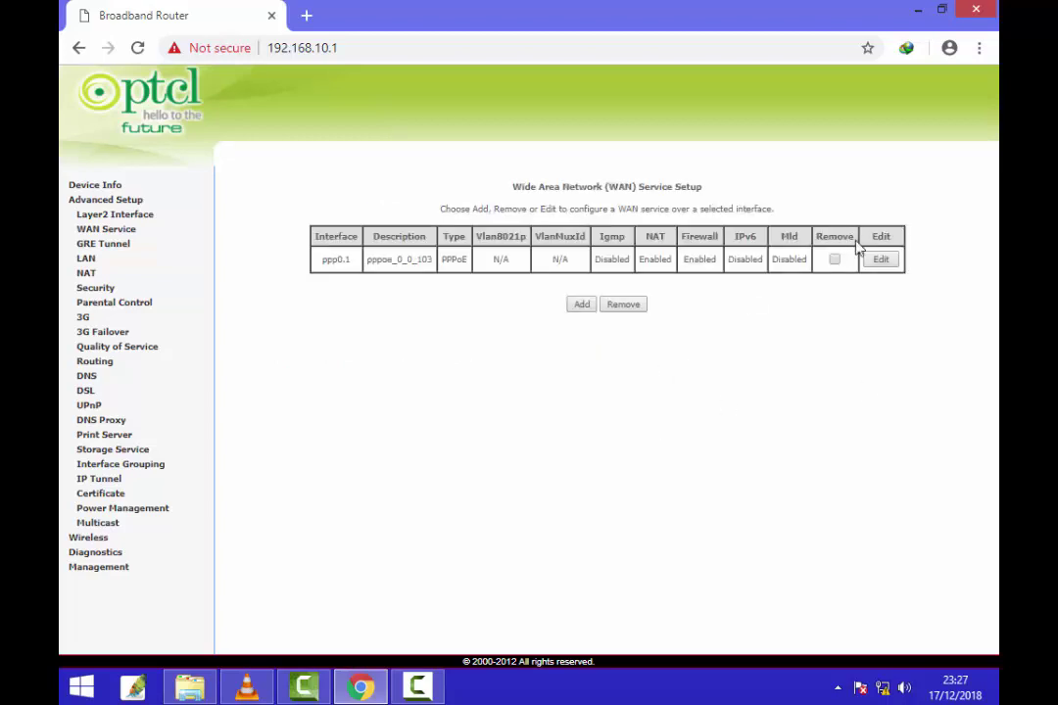
# Step: Go to Management > Reboot from the WAN Service Setup page
pyautogui.moveTo(307, 203); pyautogui.dragTo(807, 373)
pyautogui.click(807, 373)
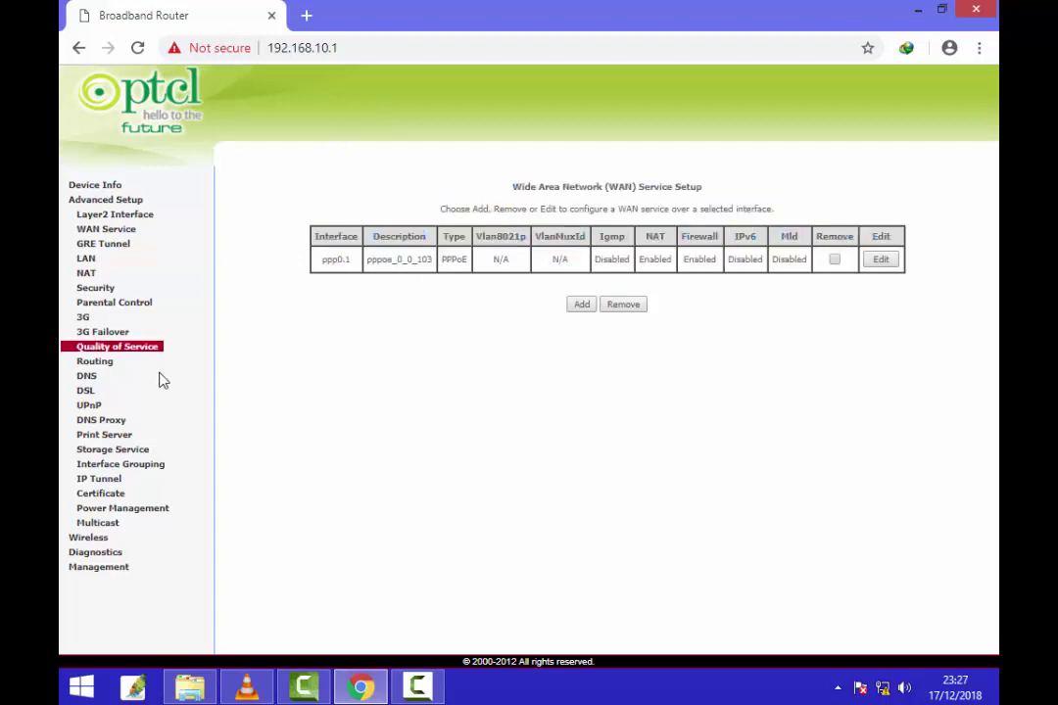
pyautogui.click(109, 578)
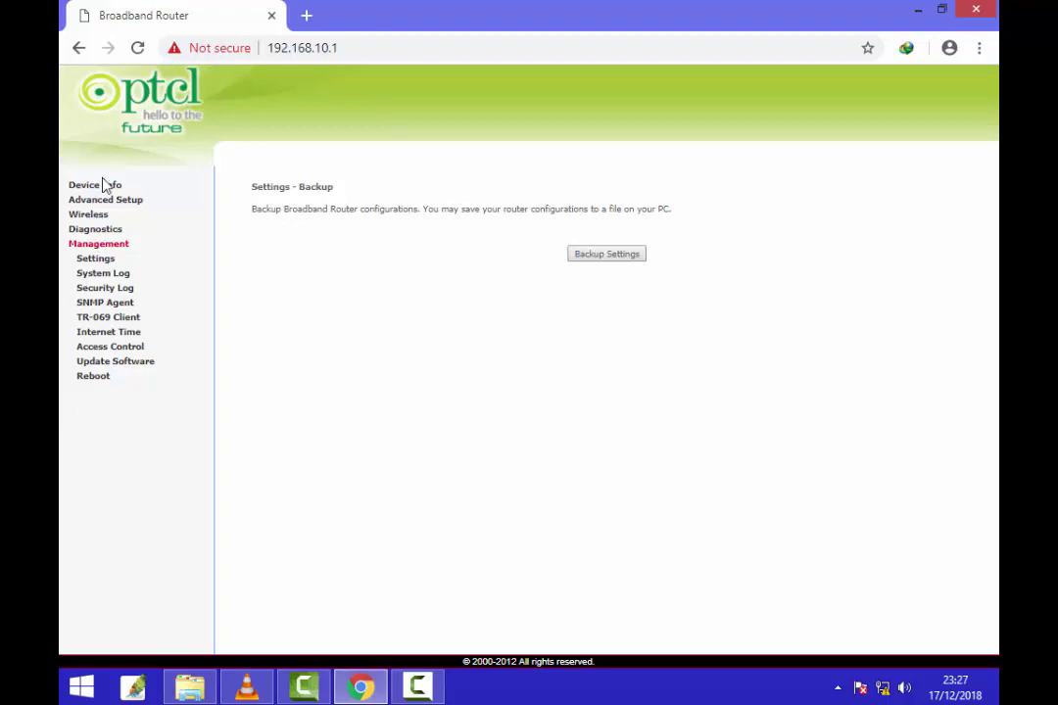
pyautogui.click(95, 381)
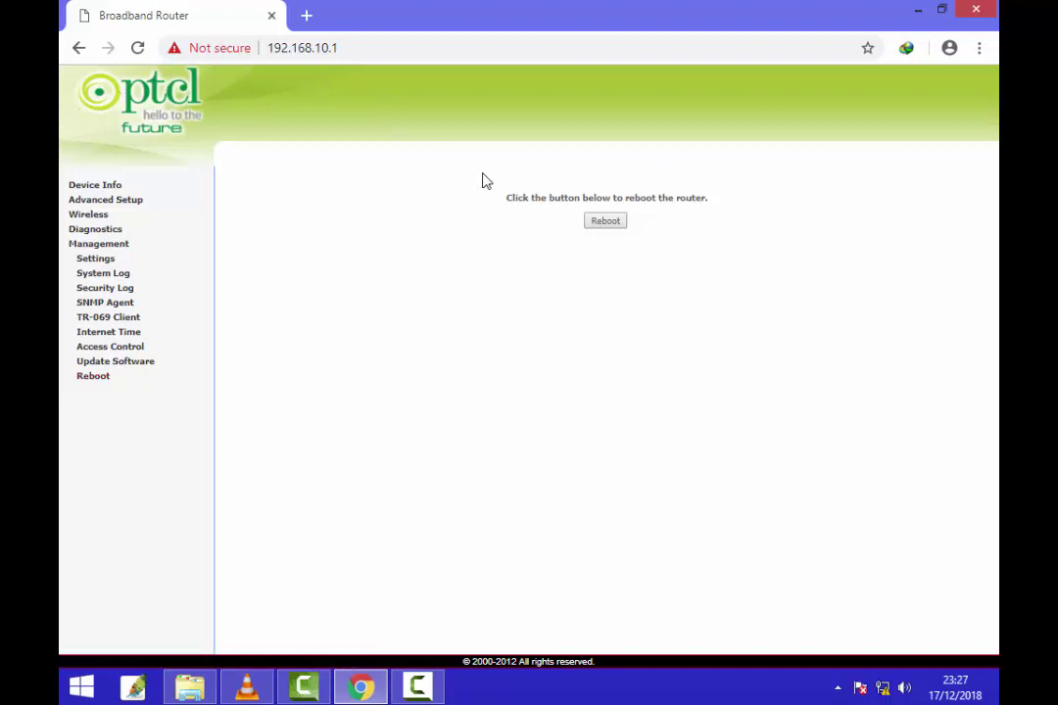
# Step: Reboot the router and wait until its home page at 192.168.10.1 is back
pyautogui.click(556, 159)
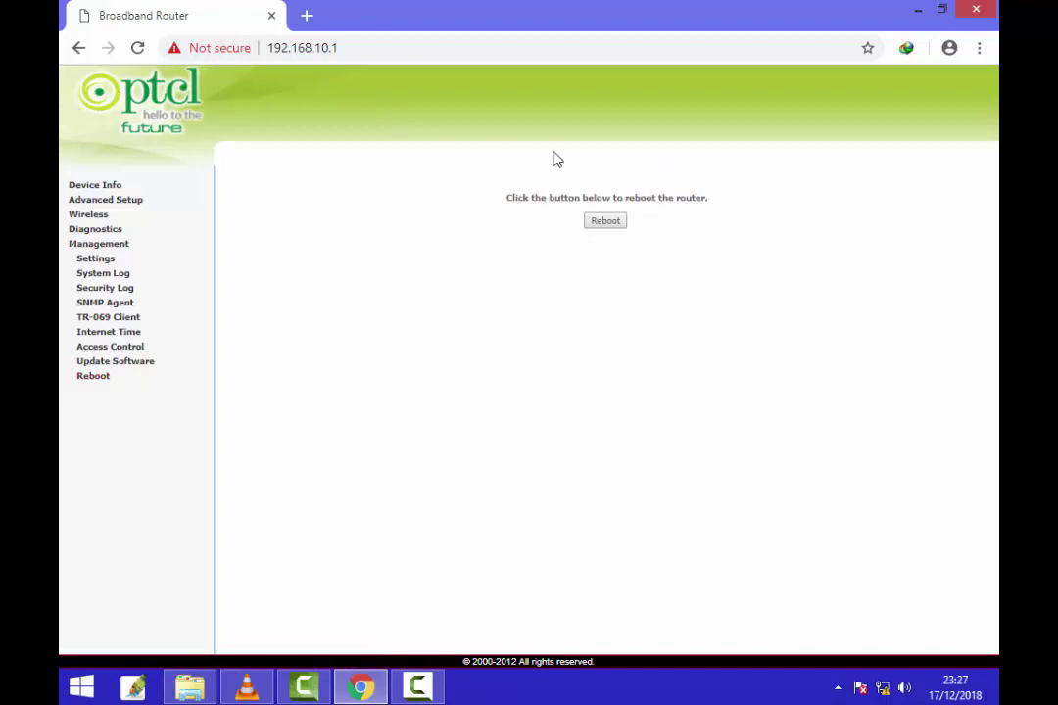
pyautogui.click(604, 222)
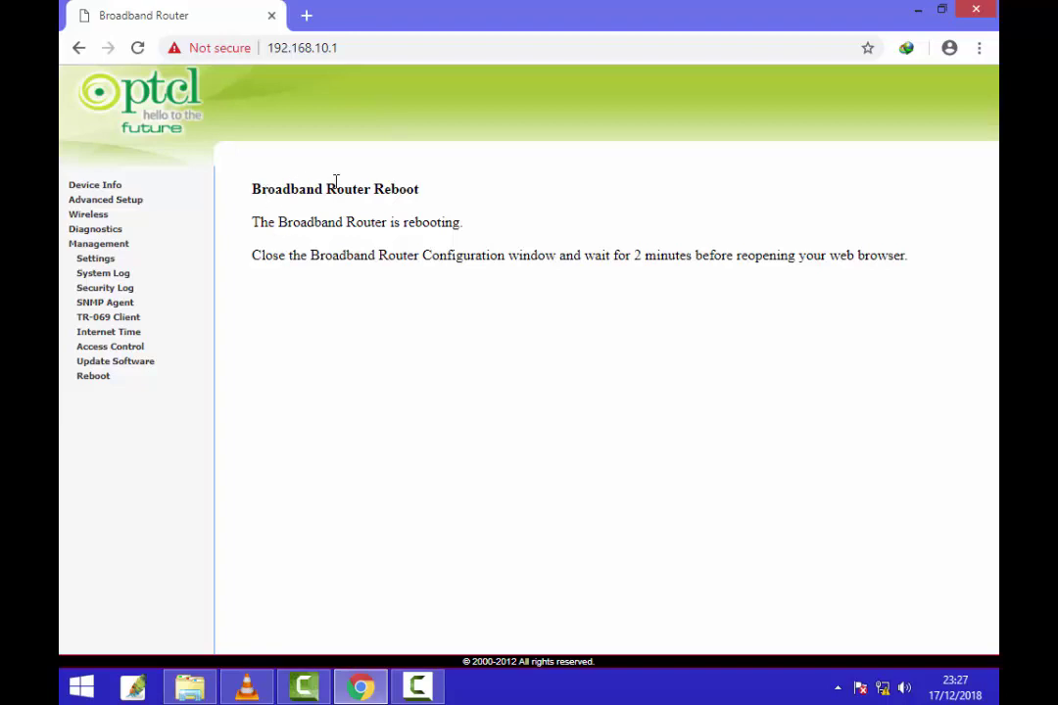
pyautogui.moveTo(309, 254); pyautogui.dragTo(455, 257)
pyautogui.click(472, 281)
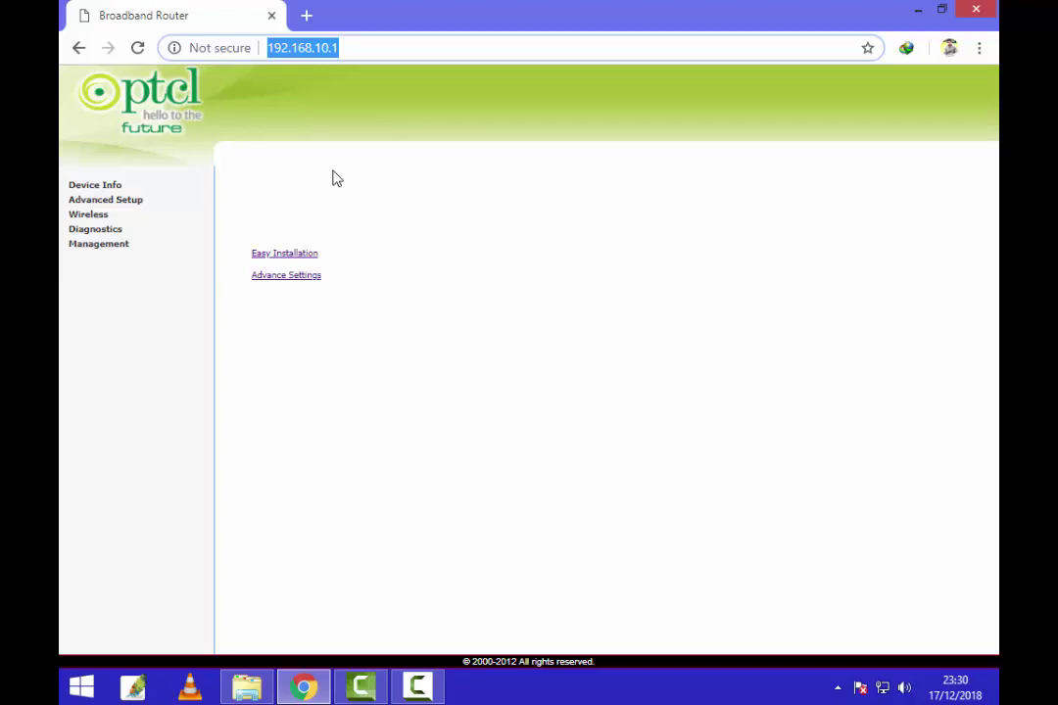
# Step: Open the autocompleted fb.com address in a new Chrome tab
pyautogui.click(306, 16)
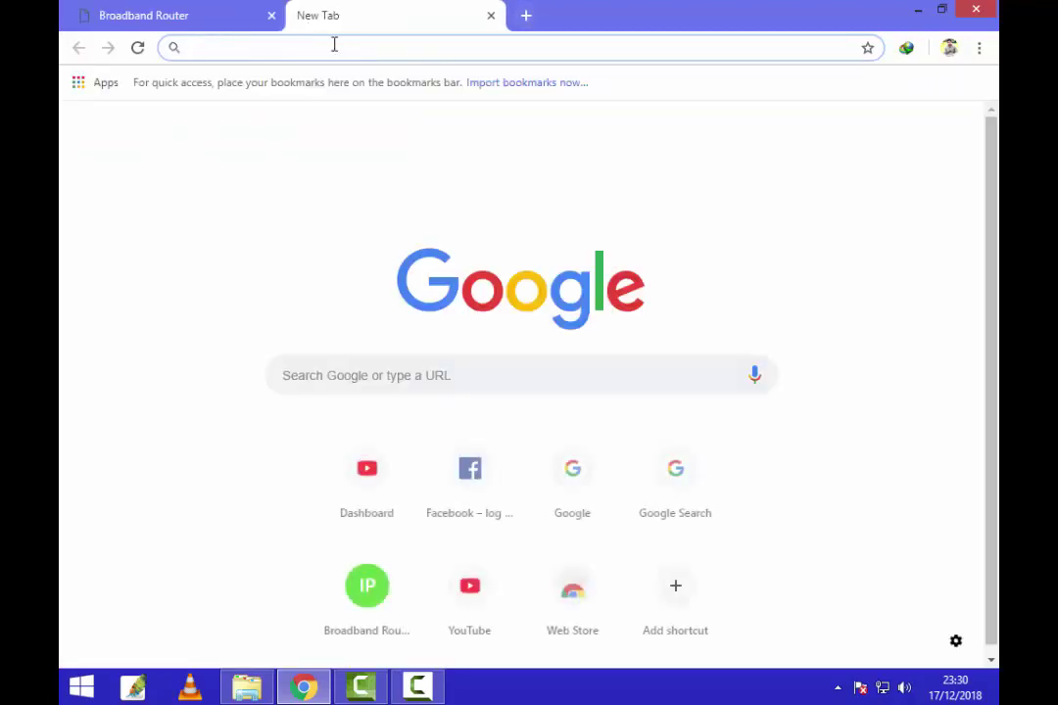
pyautogui.write('f')
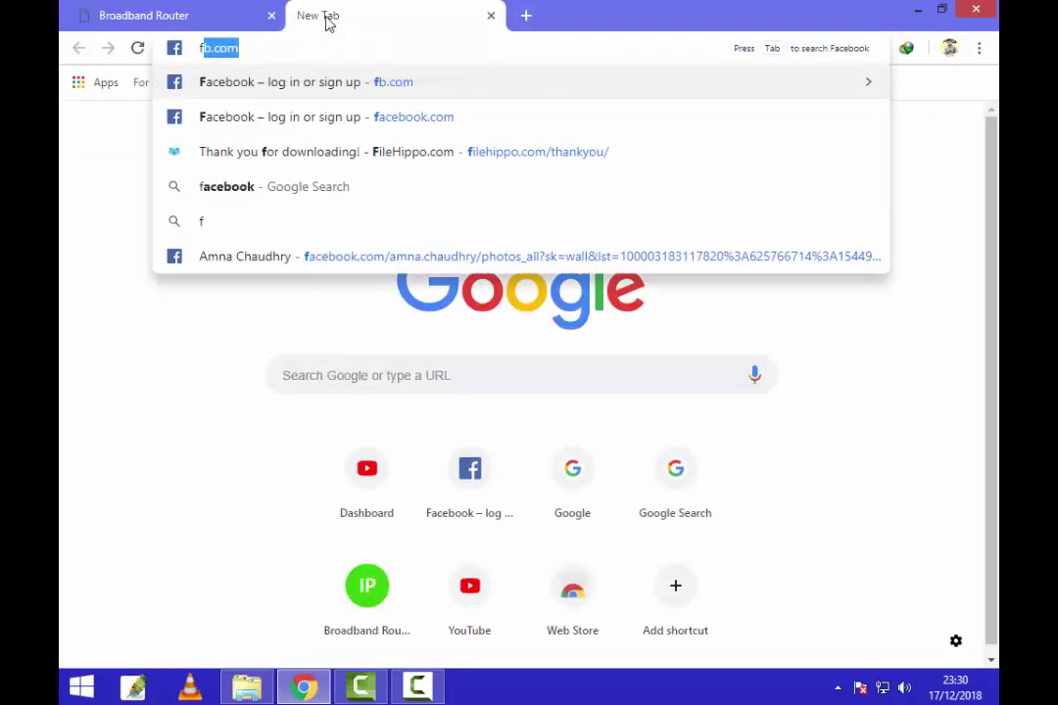
pyautogui.press('Return')
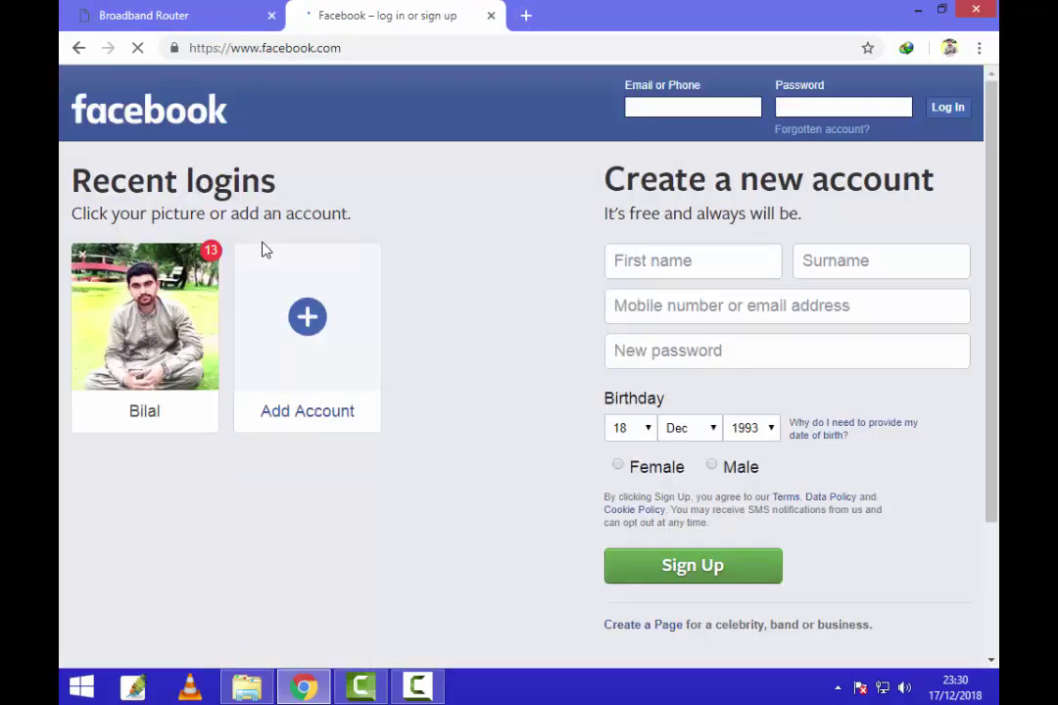